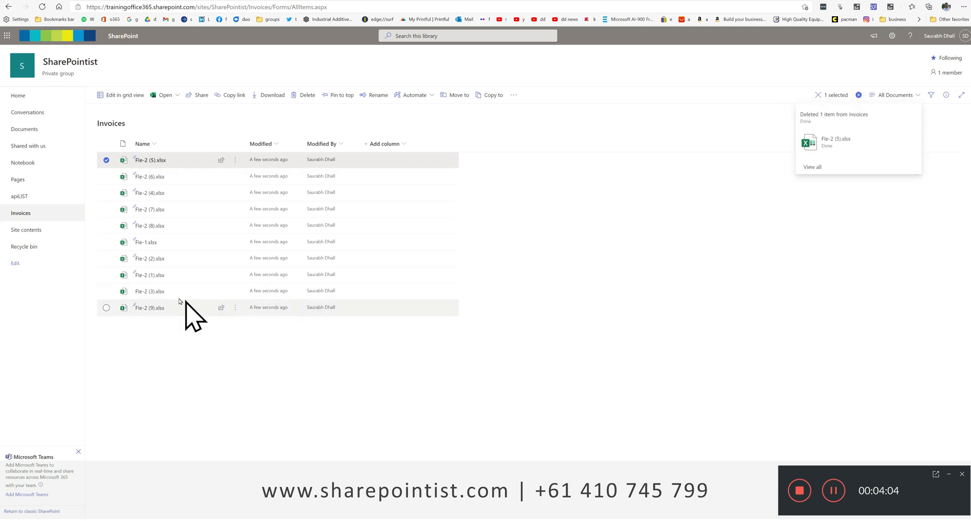
Add a new document library named Quotes to the SharePointist site
{"action": "mouse_move", "coordinate": [154, 296]}
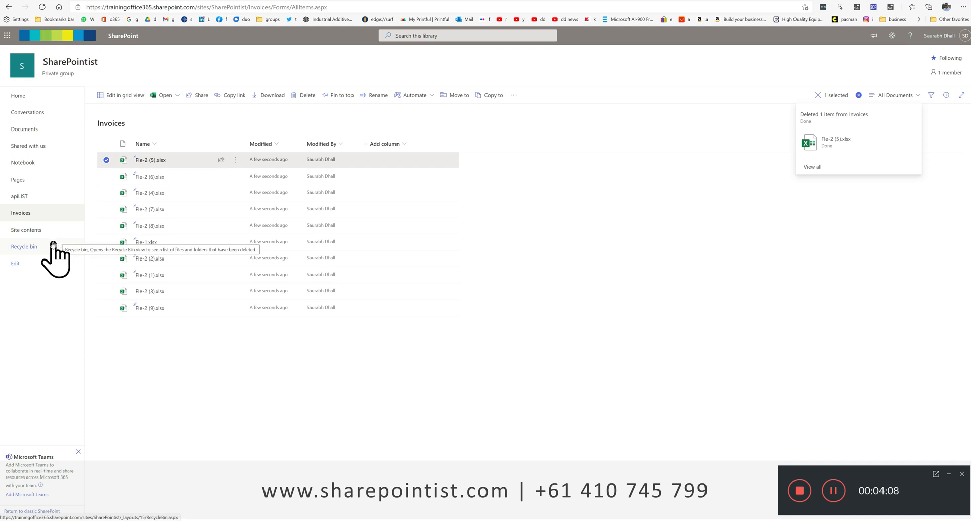
{"action": "left_click", "coordinate": [732, 121]}
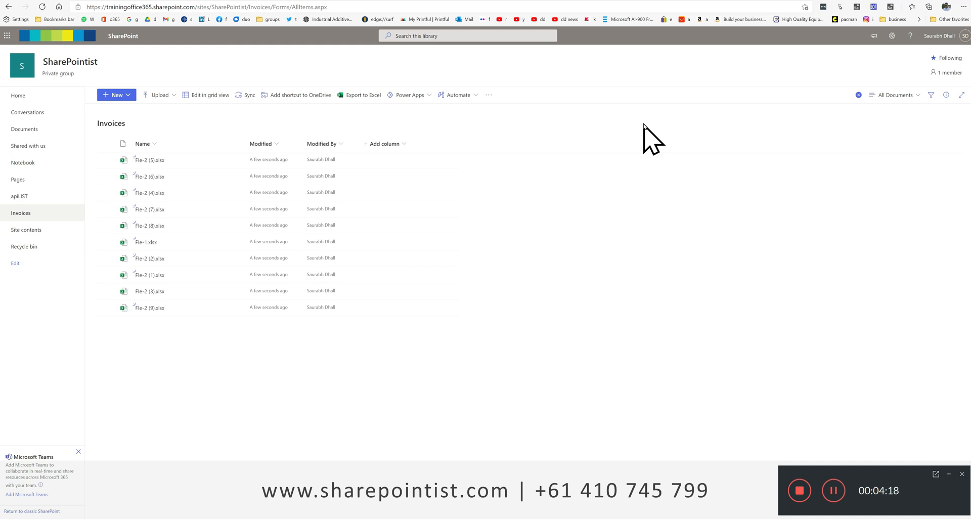
{"action": "left_click", "coordinate": [890, 38]}
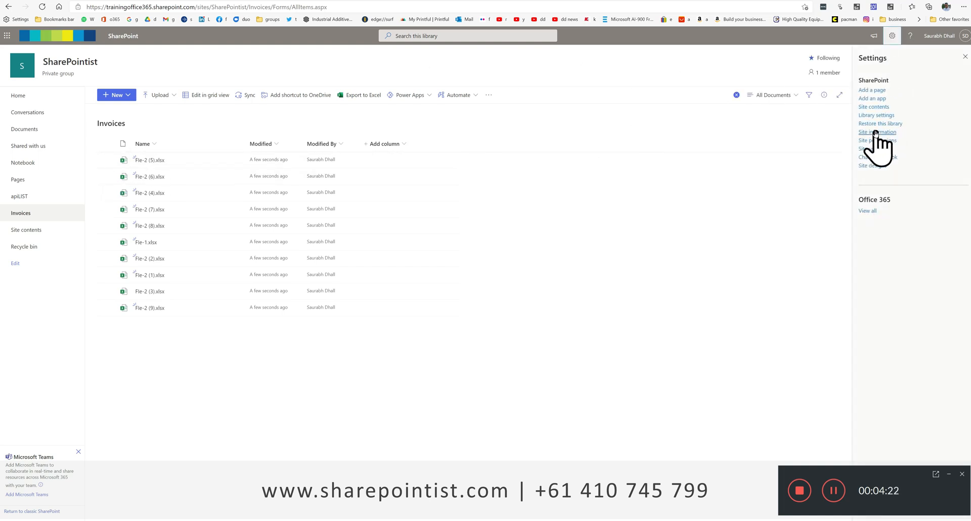
{"action": "left_click", "coordinate": [879, 99]}
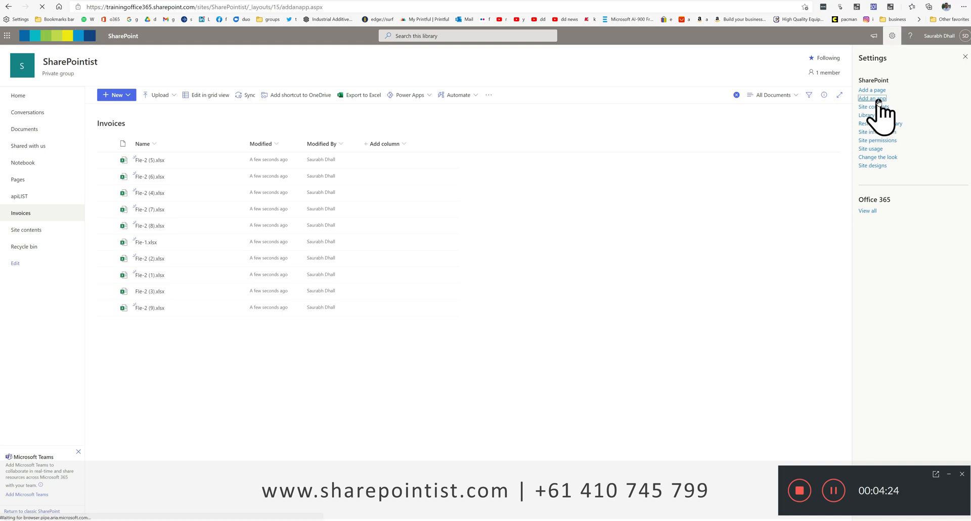
{"action": "left_click", "coordinate": [102, 156]}
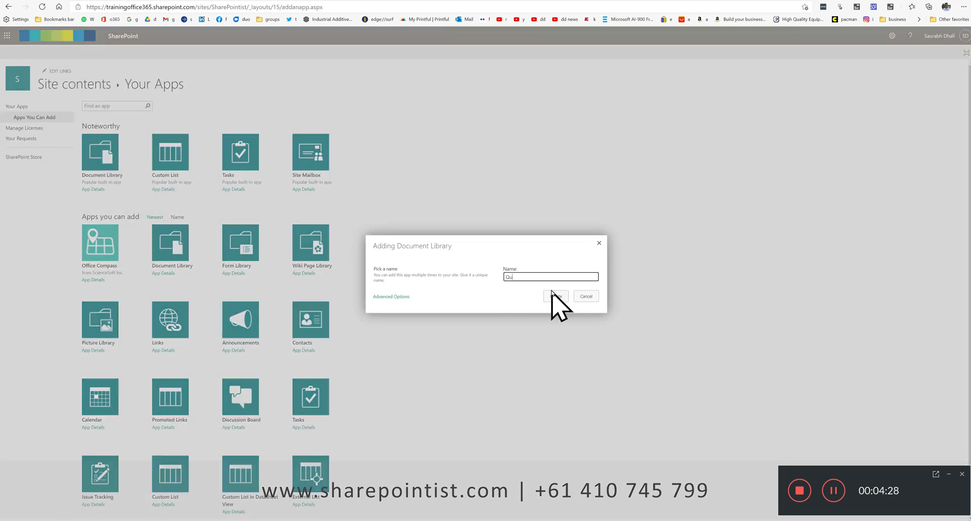
{"action": "type", "text": "Quotes"}
{"action": "left_click", "coordinate": [555, 296]}
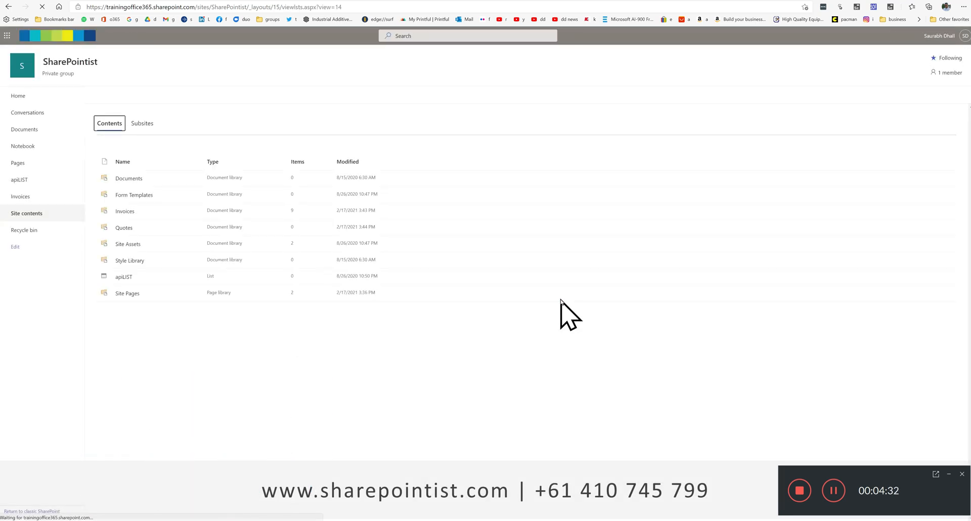
Move Fle-2 (1).xlsx and Fle-2 (2).xlsx from the Invoices library to the Quotes library of the SharePointist site
{"action": "left_click", "coordinate": [125, 212]}
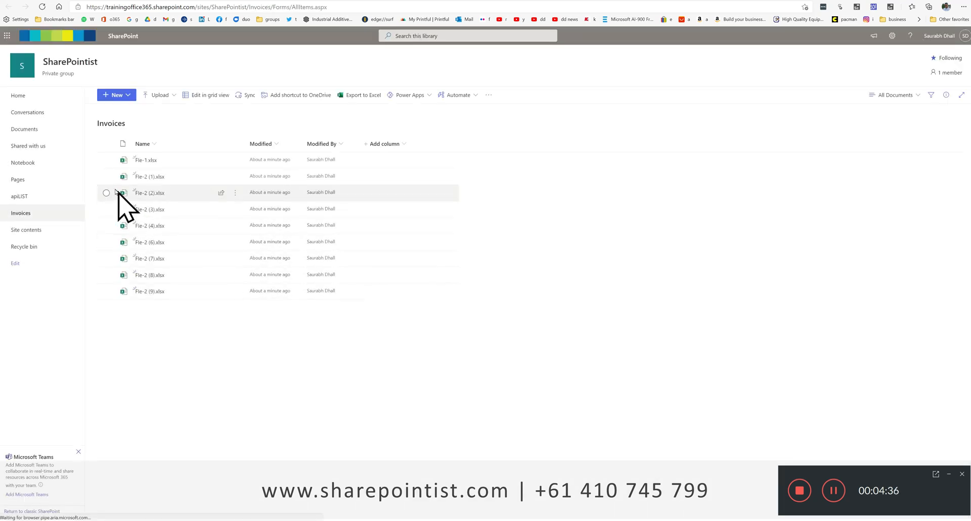
{"action": "left_click", "coordinate": [107, 176]}
{"action": "left_click", "coordinate": [107, 193]}
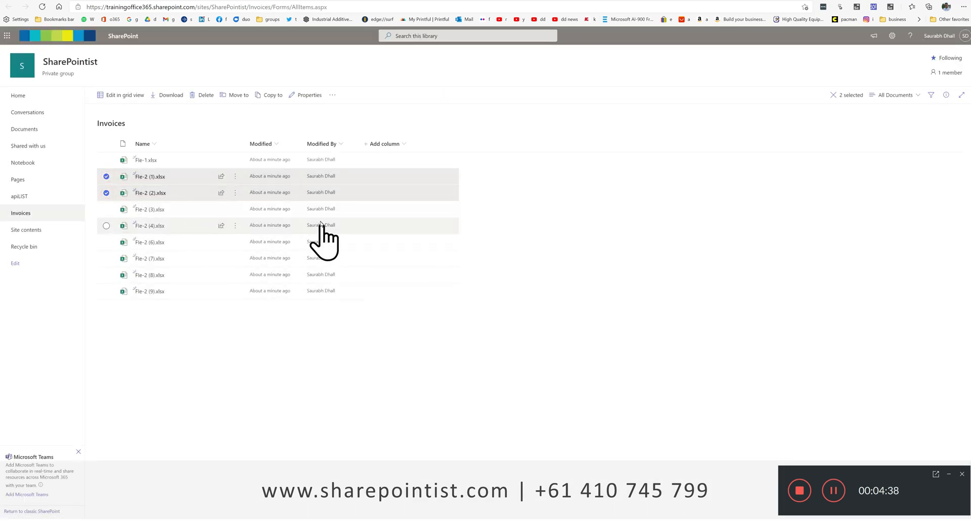
{"action": "left_click", "coordinate": [236, 97]}
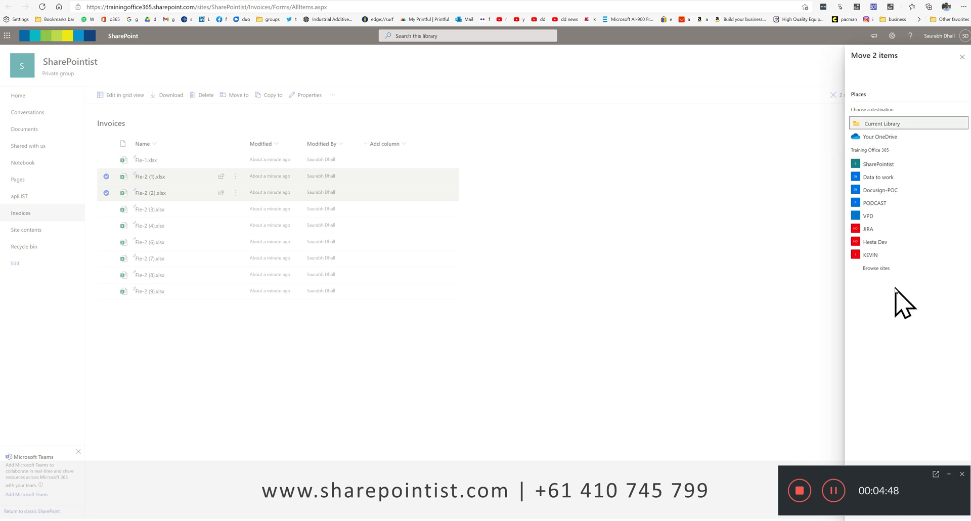
{"action": "left_click", "coordinate": [884, 268]}
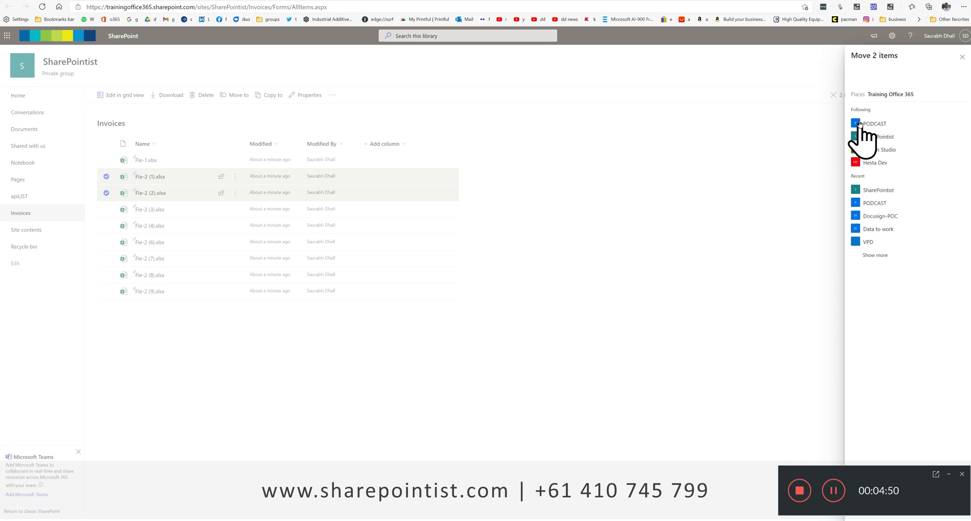
{"action": "left_click", "coordinate": [883, 191]}
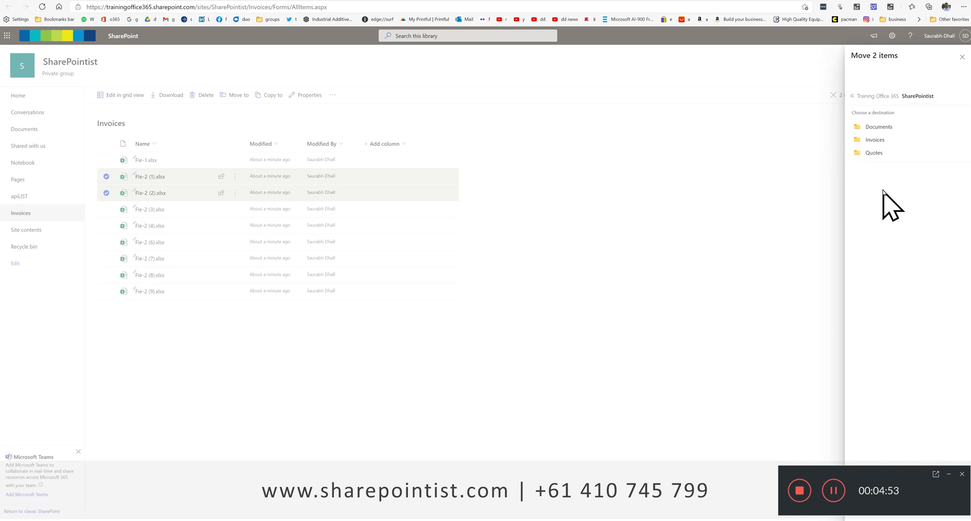
{"action": "left_click", "coordinate": [874, 153]}
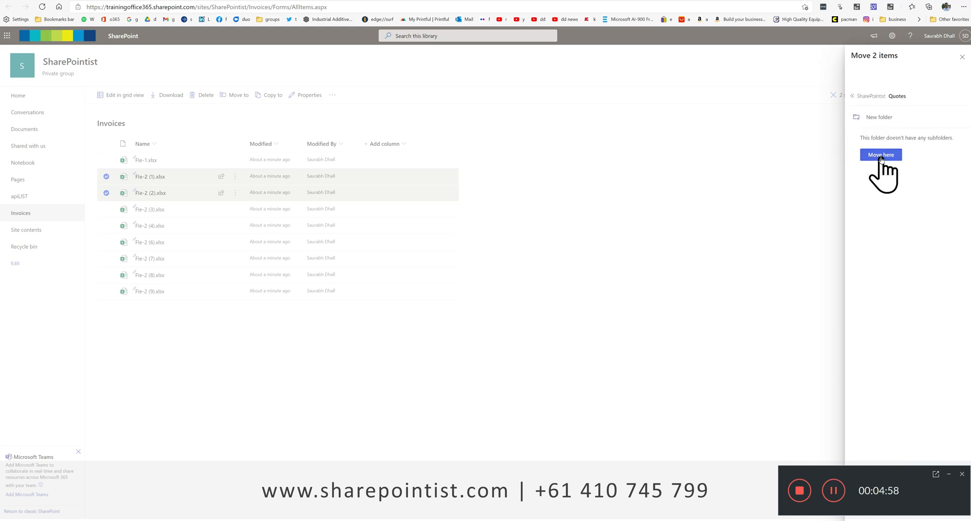
{"action": "left_click", "coordinate": [881, 156]}
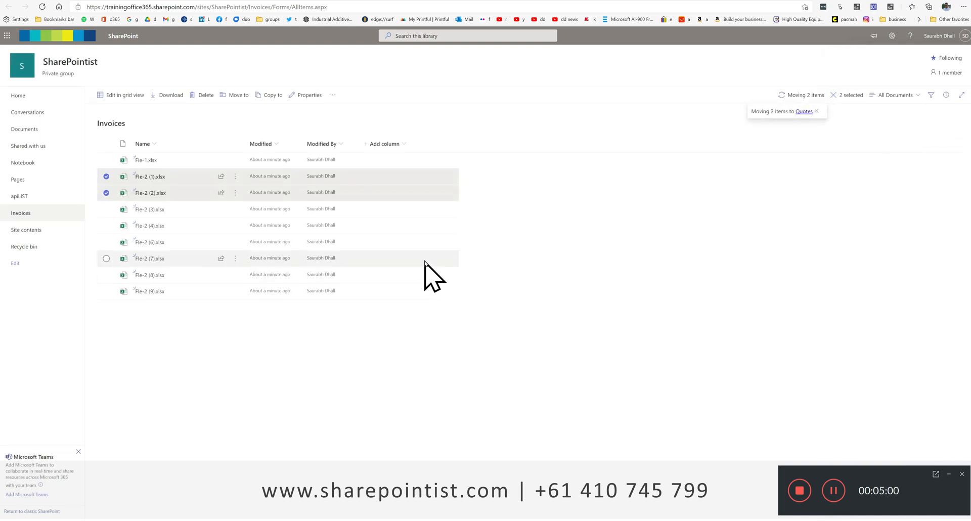
Check the moved files in the Quotes library and return to the Invoices library
{"action": "left_click", "coordinate": [29, 232]}
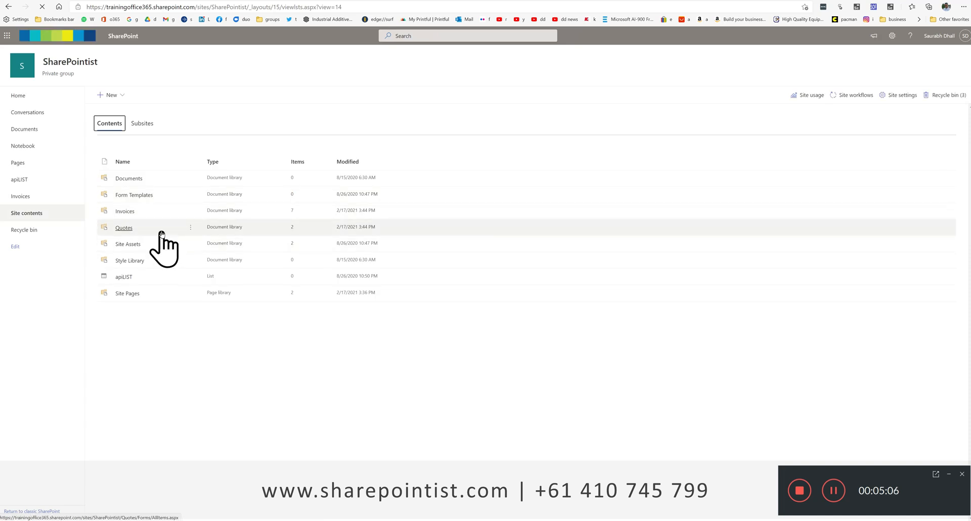
{"action": "left_click", "coordinate": [125, 228]}
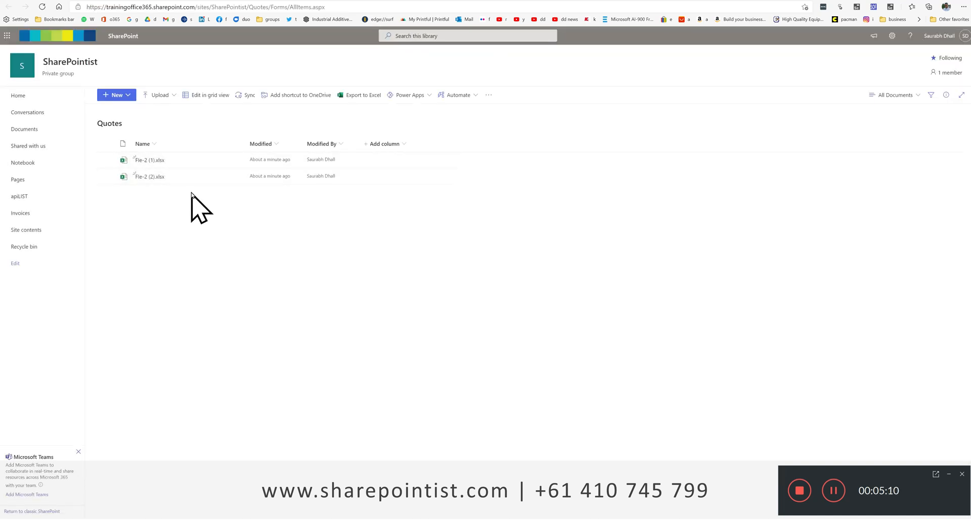
{"action": "left_click", "coordinate": [24, 95]}
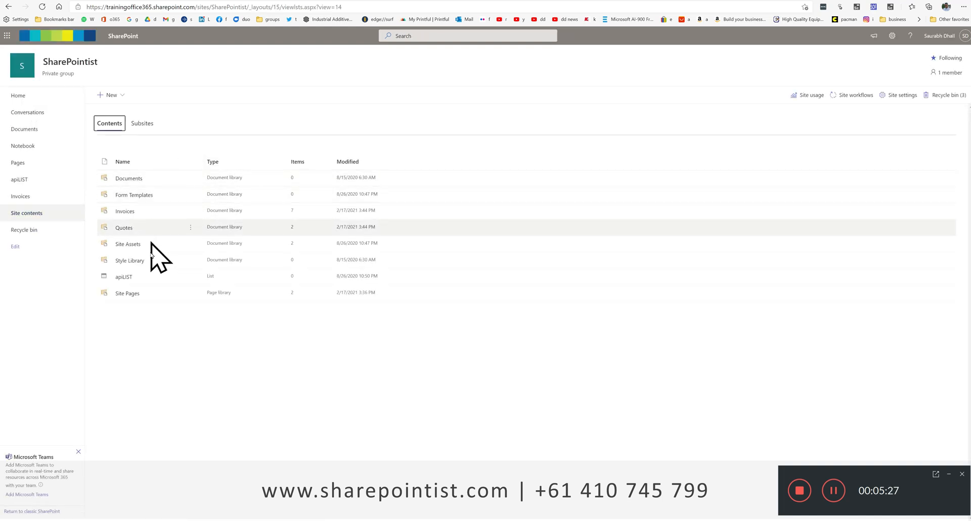
{"action": "left_click", "coordinate": [126, 212]}
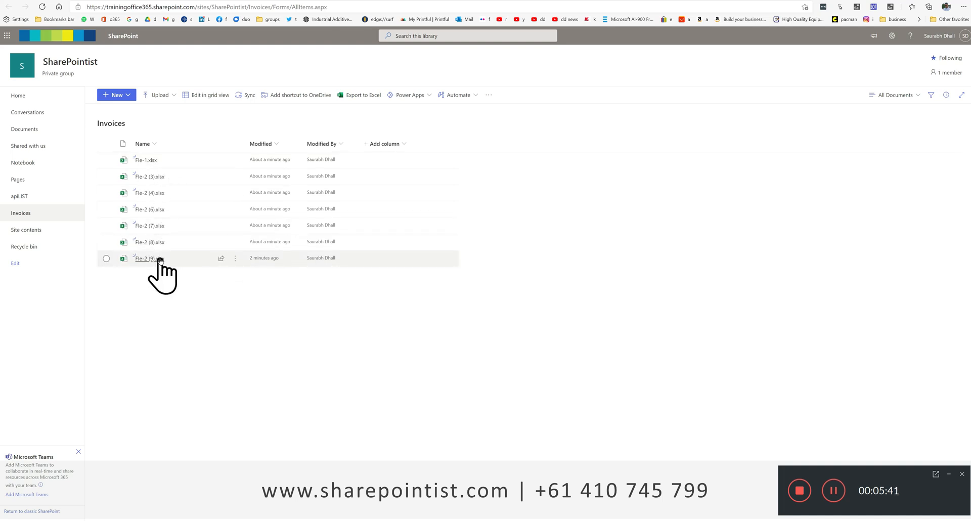
{"action": "mouse_move", "coordinate": [160, 260]}
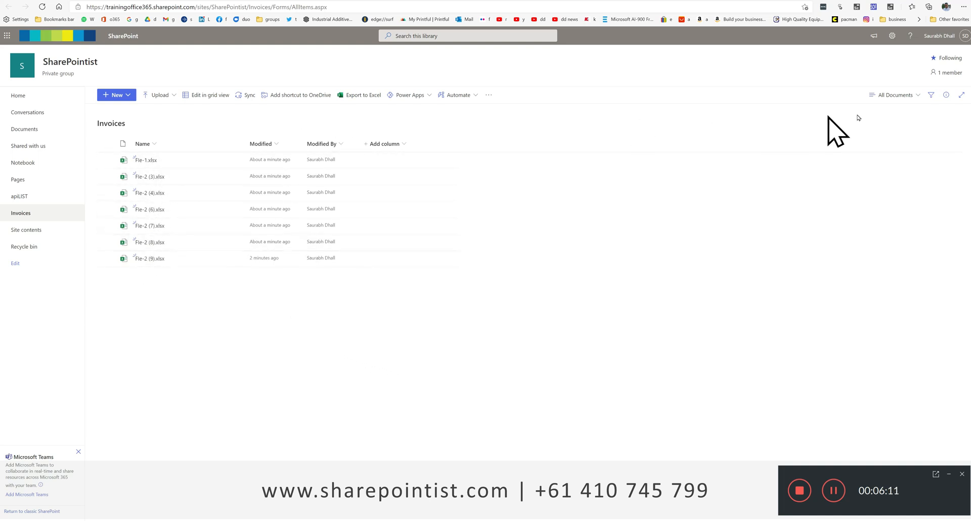
Edit the Invoices library's All Documents view to display the ID column in position 1 from the left
{"action": "left_click", "coordinate": [902, 100]}
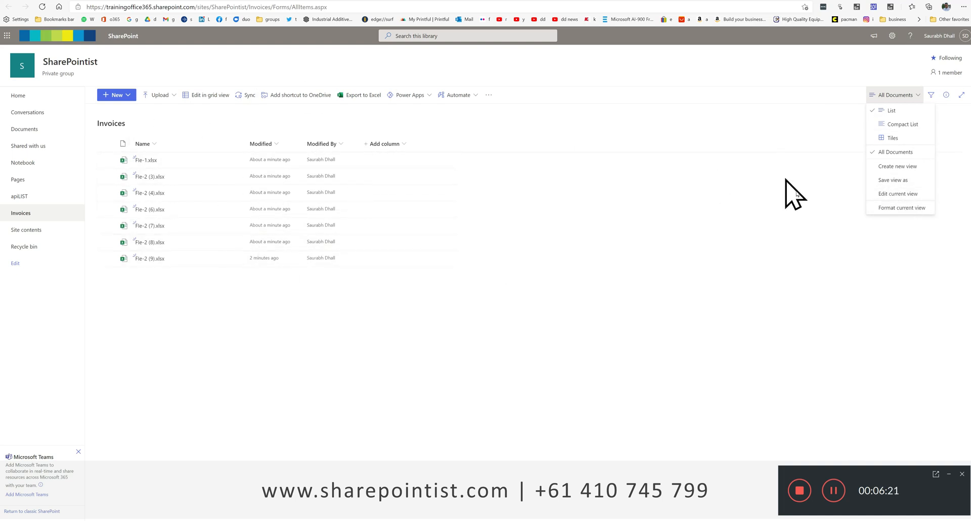
{"action": "left_click", "coordinate": [913, 194]}
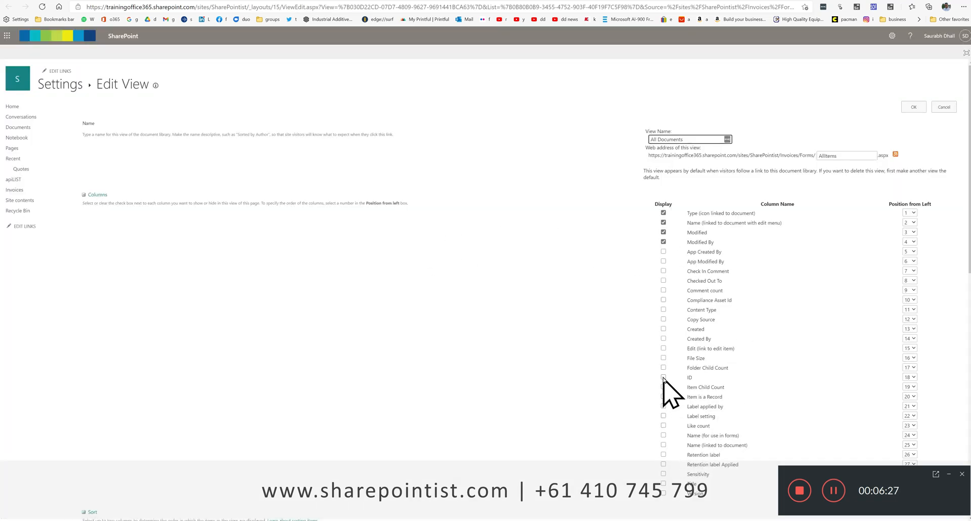
{"action": "left_click", "coordinate": [664, 378]}
{"action": "left_click", "coordinate": [909, 377]}
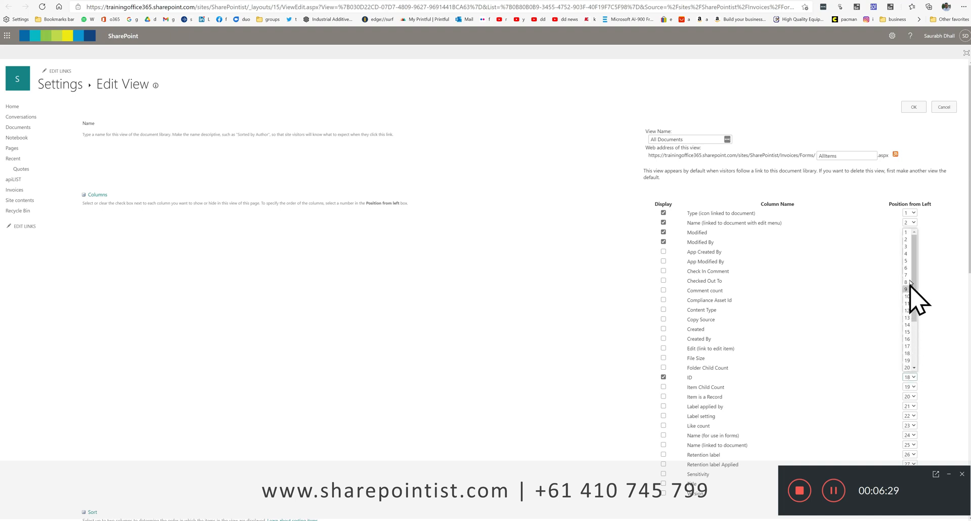
{"action": "left_click", "coordinate": [906, 233]}
{"action": "left_click", "coordinate": [914, 107]}
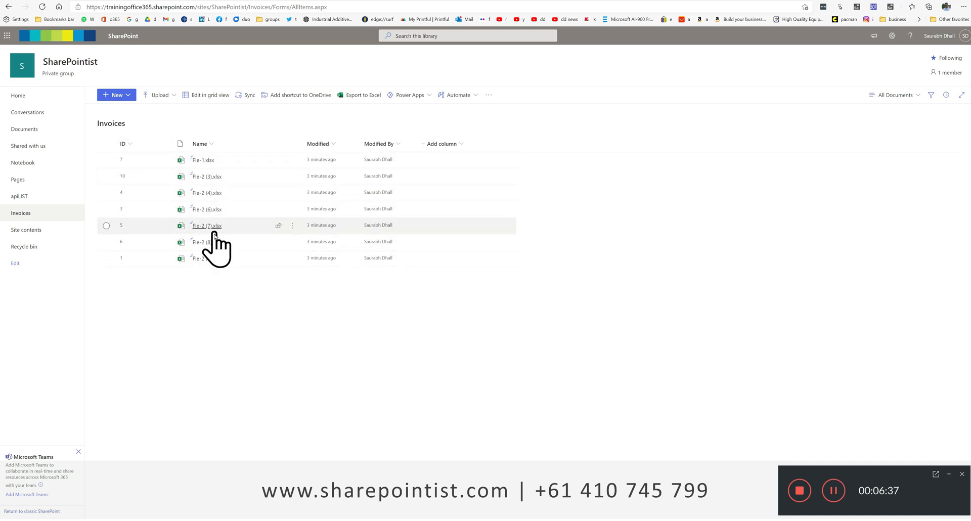
Sort the Invoices files by ID from smaller to larger
{"action": "mouse_move", "coordinate": [211, 164]}
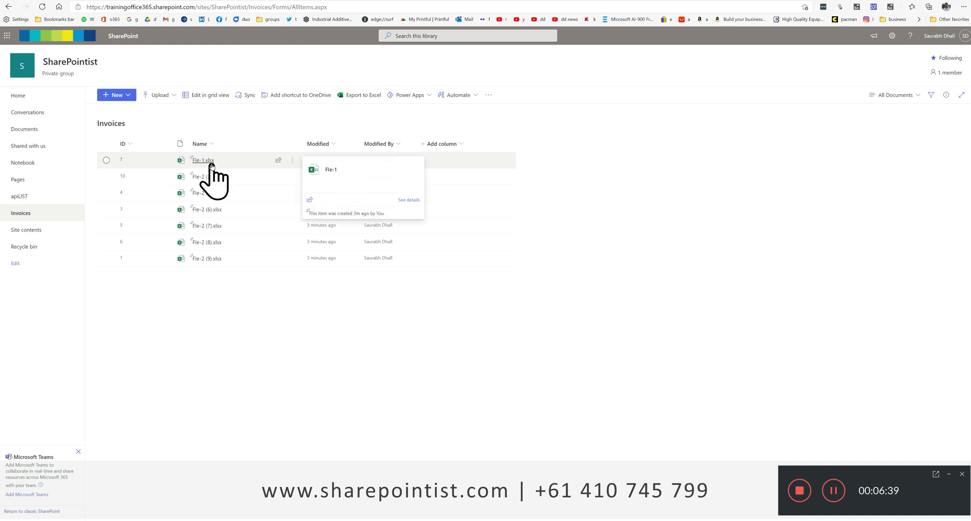
{"action": "left_click", "coordinate": [129, 146]}
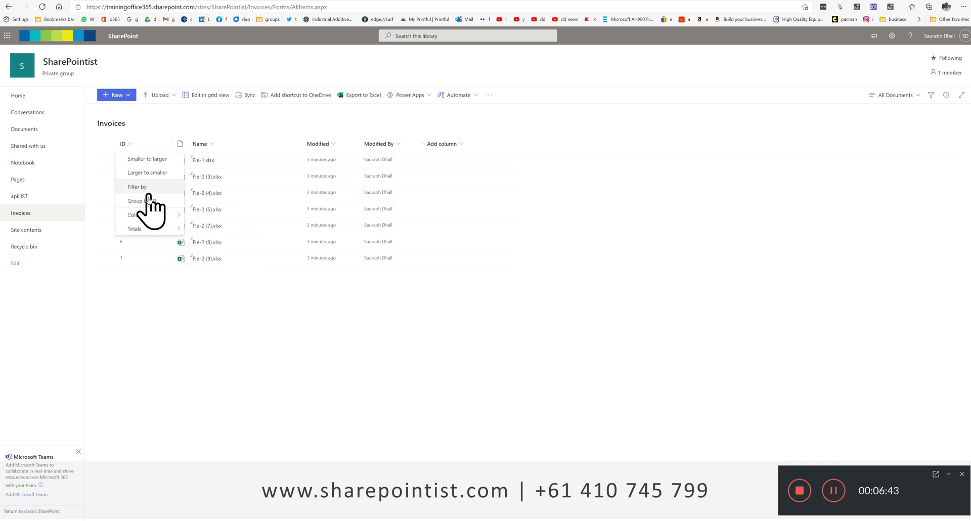
{"action": "mouse_move", "coordinate": [152, 217]}
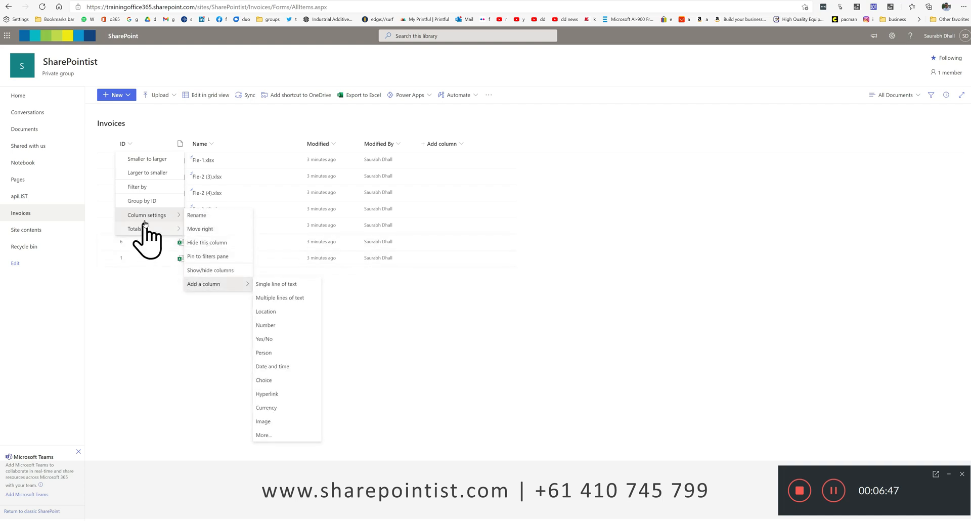
{"action": "left_click", "coordinate": [147, 159]}
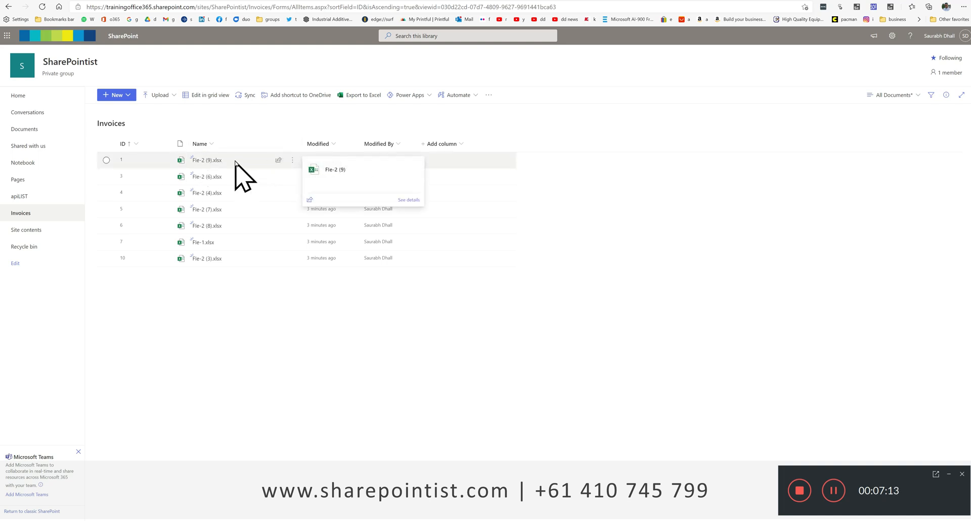
{"action": "double_click", "coordinate": [112, 123]}
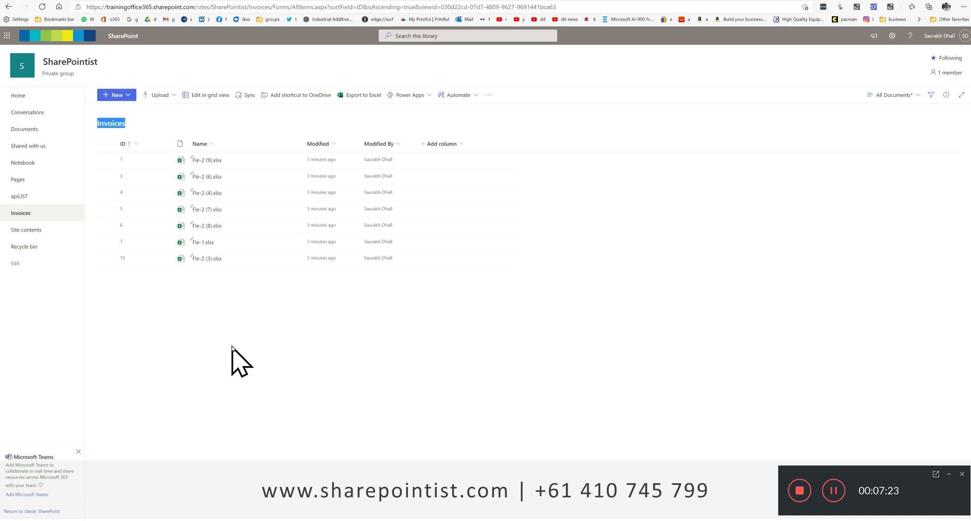
Start a new Choice column named Clients in the Invoices library
{"action": "left_click", "coordinate": [457, 144]}
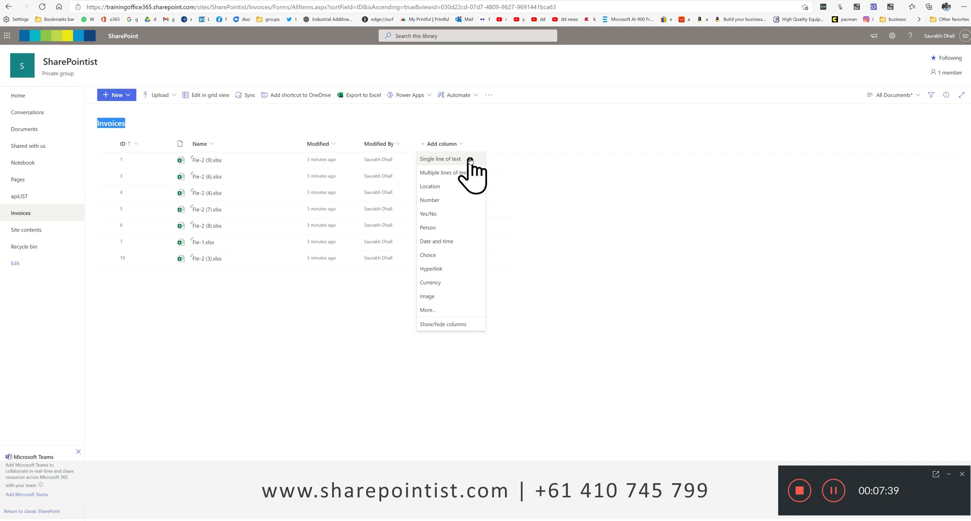
{"action": "left_click", "coordinate": [438, 258]}
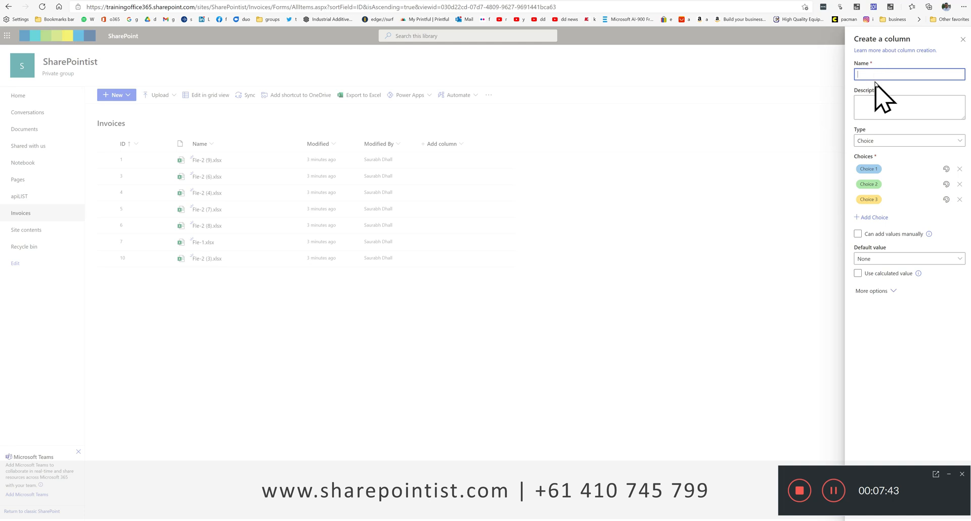
{"action": "type", "text": "Clients"}
Define the column's choices as Client A, Client B, Client C and Client D, and allow values to be added manually
{"action": "left_click", "coordinate": [889, 168]}
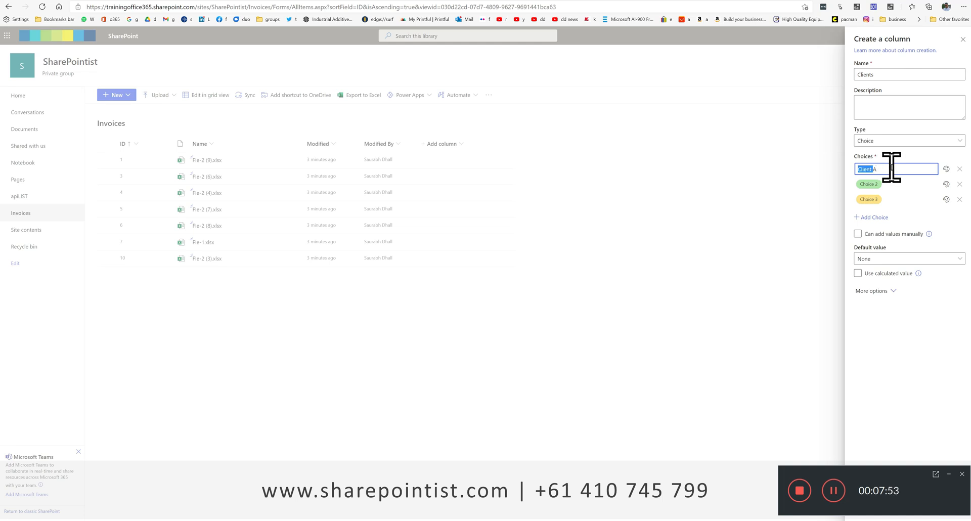
{"action": "left_click", "coordinate": [882, 183]}
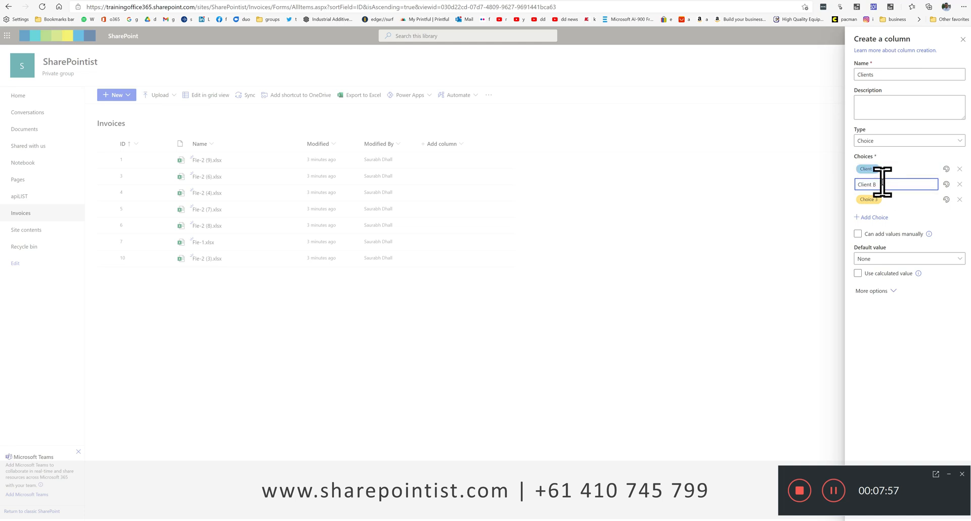
{"action": "left_click", "coordinate": [882, 199]}
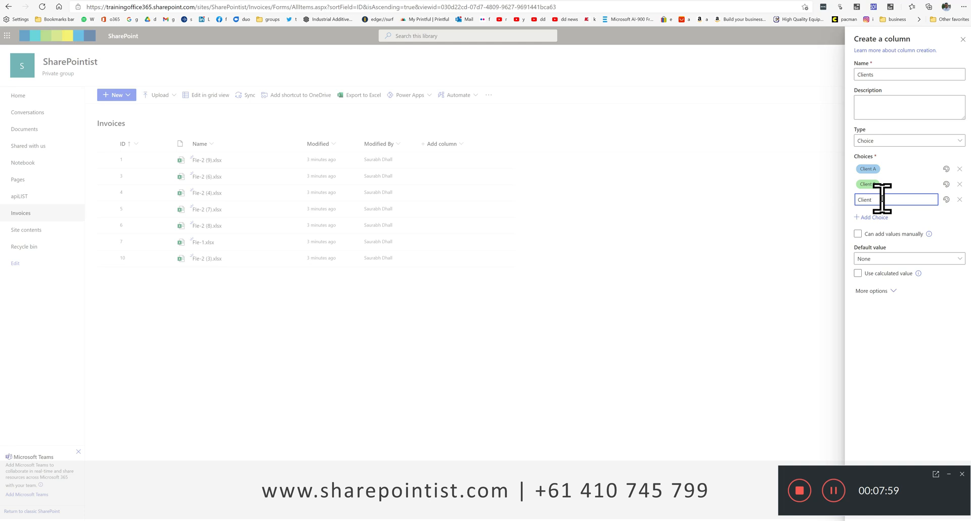
{"action": "type", "text": "Client C"}
{"action": "left_click", "coordinate": [874, 217]}
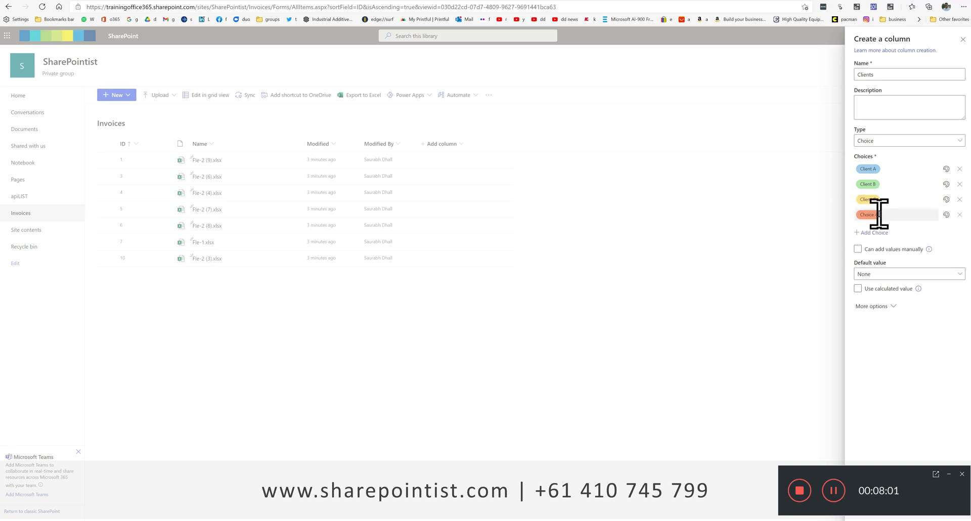
{"action": "left_click", "coordinate": [878, 214]}
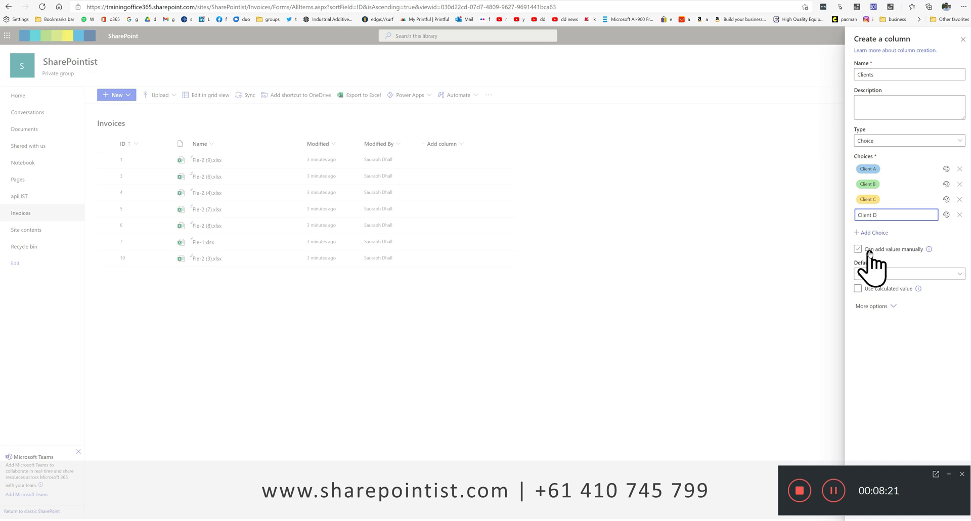
{"action": "left_click", "coordinate": [874, 250]}
{"action": "left_click", "coordinate": [878, 253]}
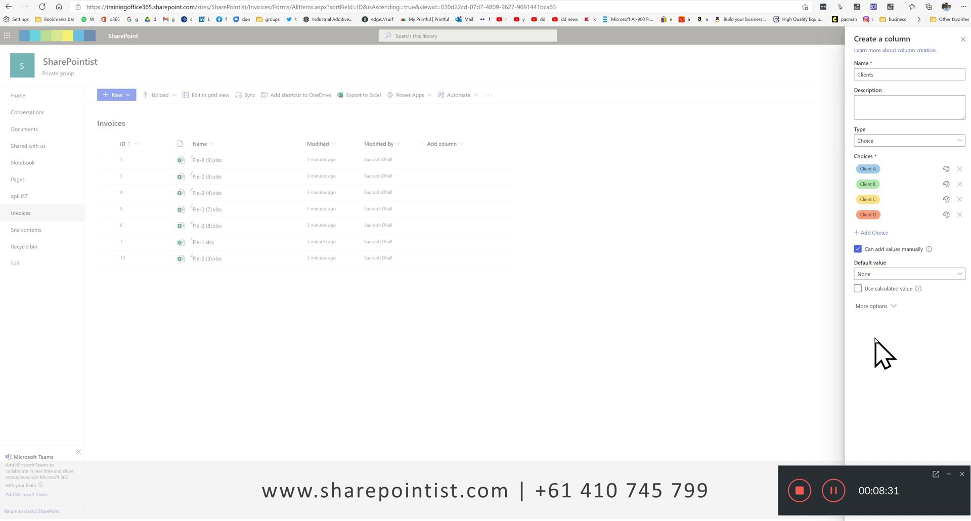
Display the Clients column's choices as radio buttons and save the new column
{"action": "left_click", "coordinate": [883, 307]}
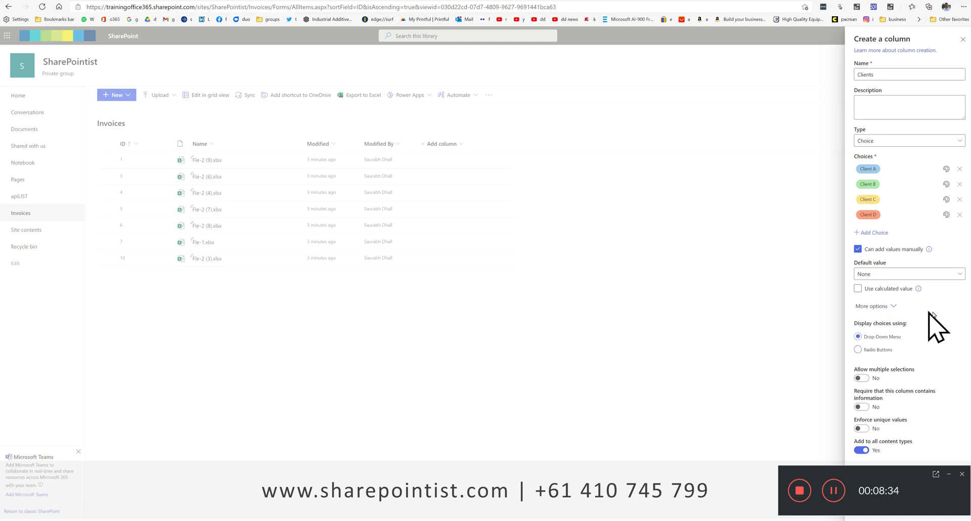
{"action": "left_click", "coordinate": [886, 350]}
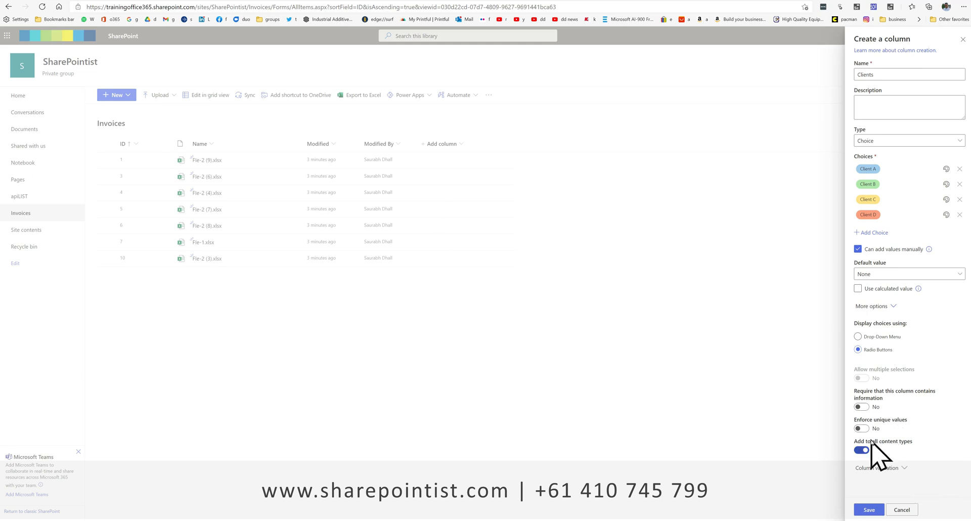
{"action": "left_click", "coordinate": [869, 510]}
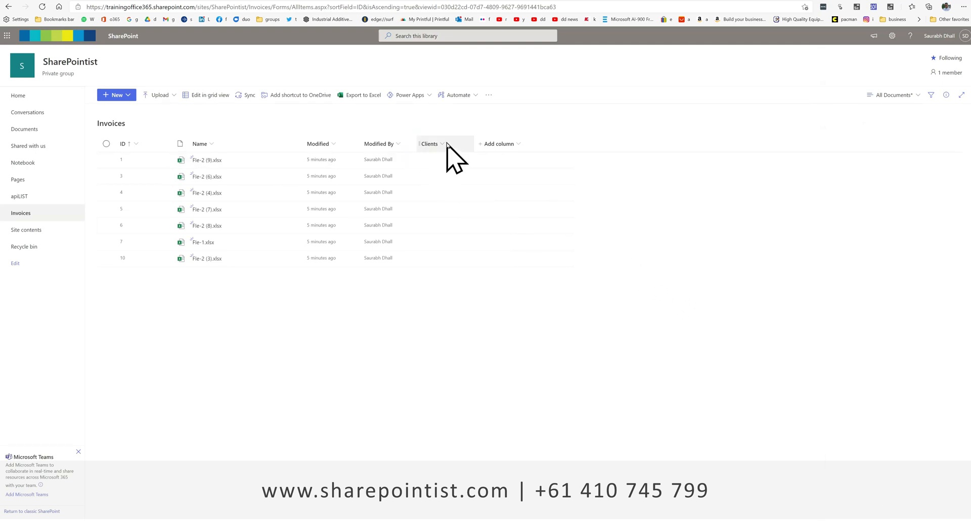
Upload the file test-doc.txt from the local Documents folder to the Invoices library
{"action": "left_click", "coordinate": [126, 96]}
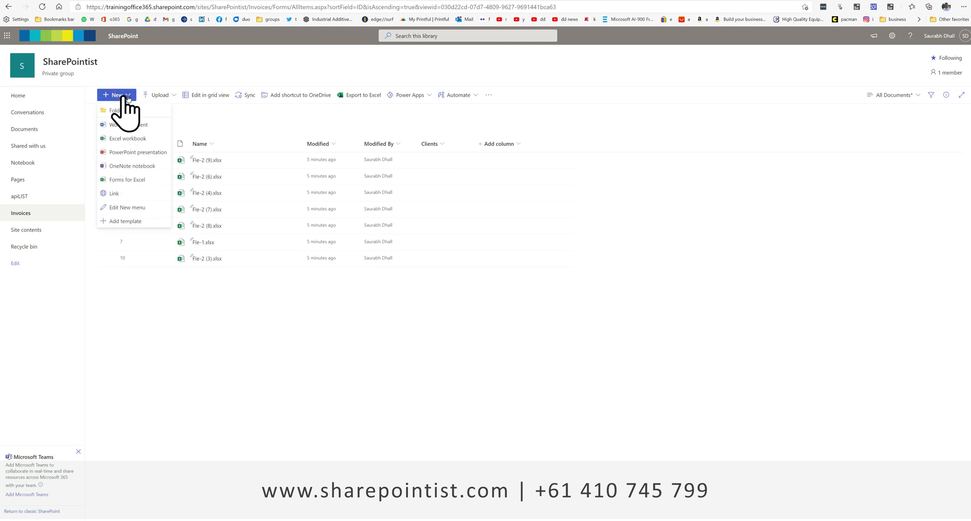
{"action": "left_click", "coordinate": [151, 95]}
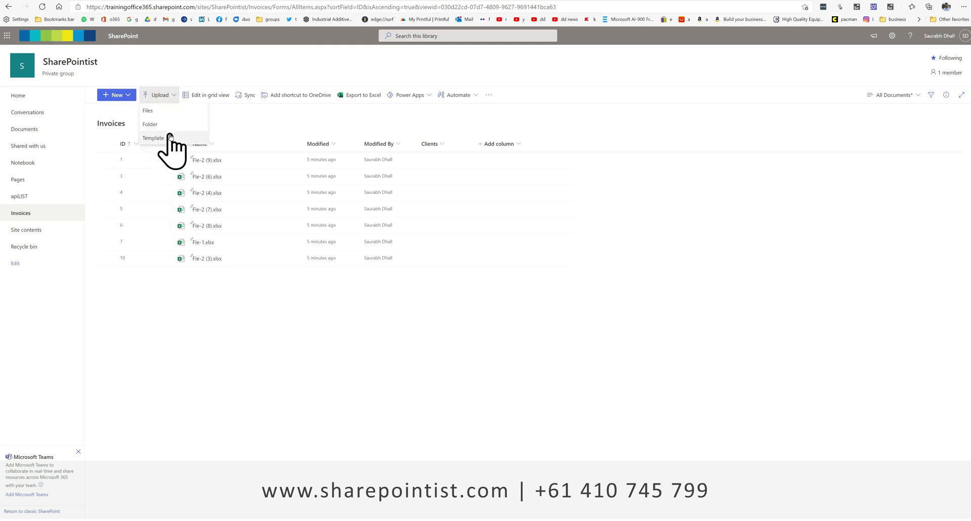
{"action": "left_click", "coordinate": [171, 112]}
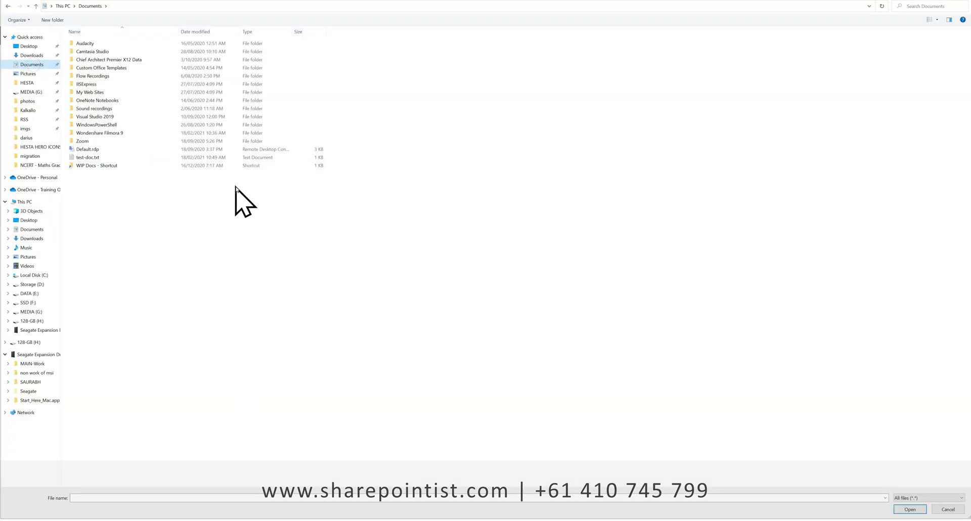
{"action": "left_click", "coordinate": [100, 157]}
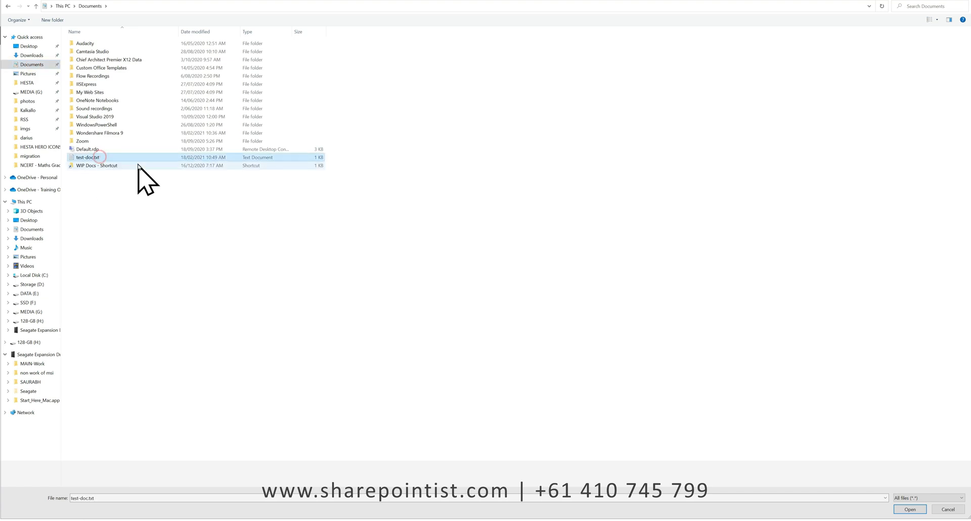
{"action": "double_click", "coordinate": [108, 157]}
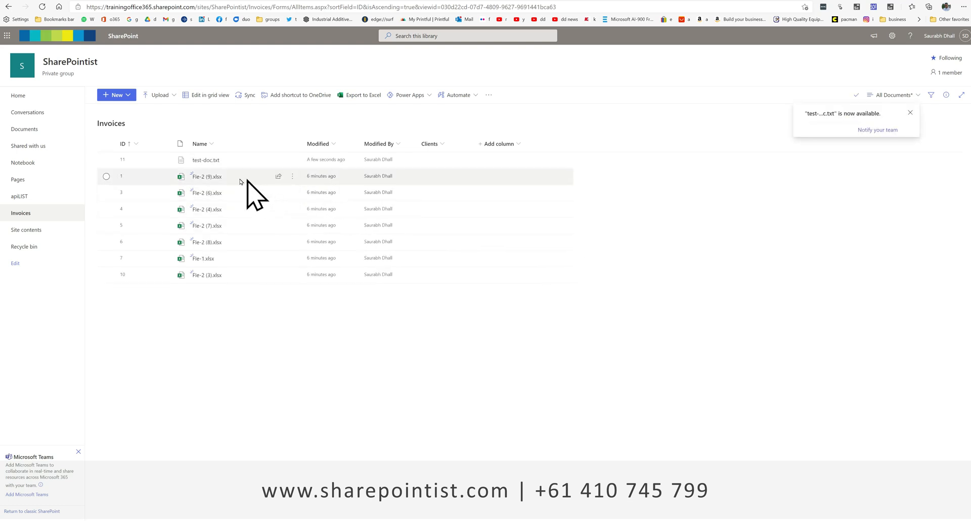
Edit the properties of test-doc.txt to give Clients the custom value Client E, and save them
{"action": "left_click", "coordinate": [422, 160]}
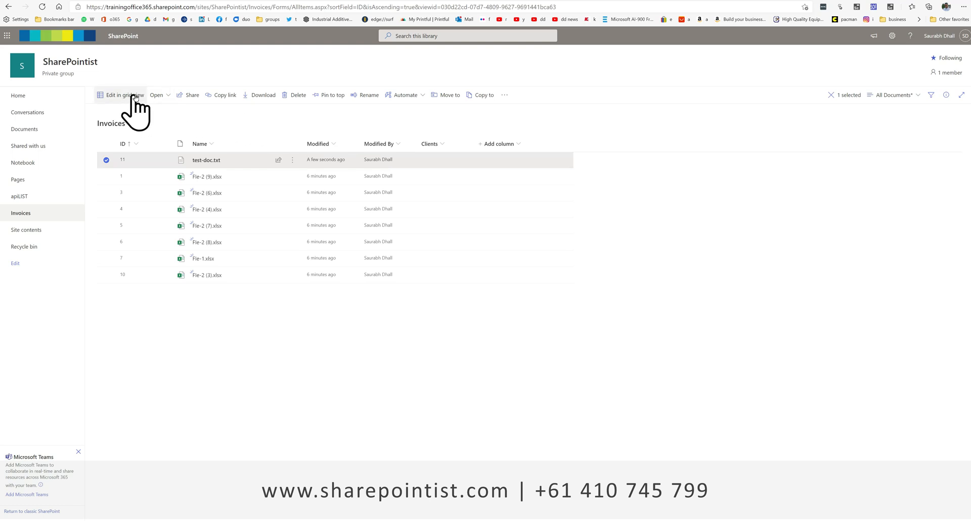
{"action": "left_click", "coordinate": [293, 160]}
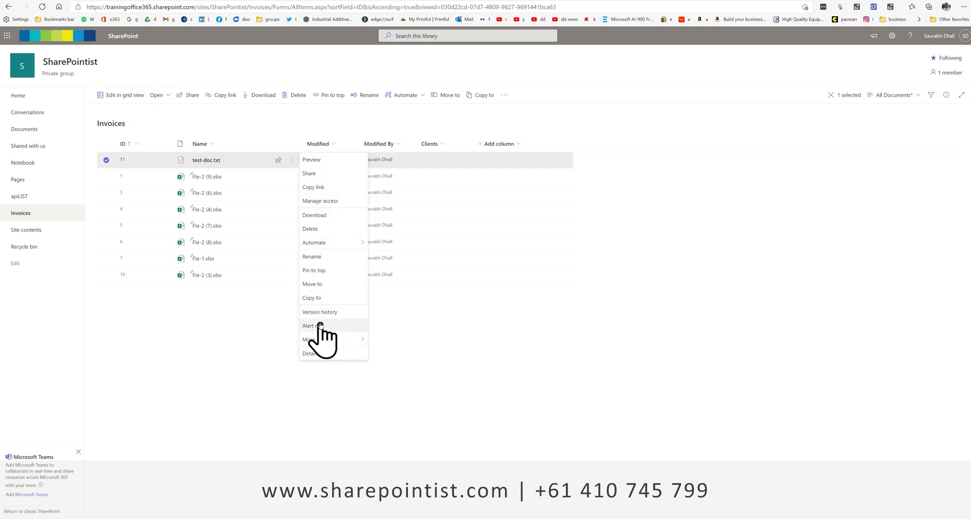
{"action": "mouse_move", "coordinate": [326, 339]}
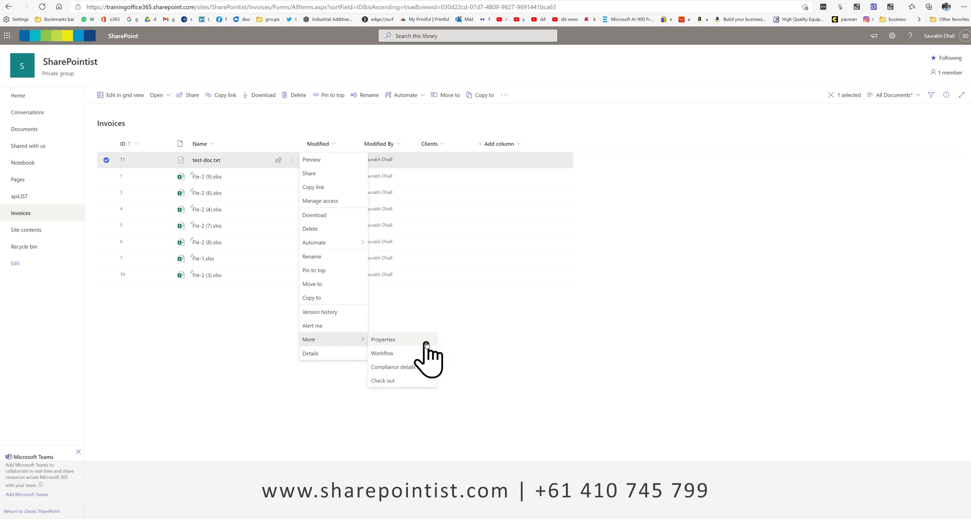
{"action": "left_click", "coordinate": [427, 344]}
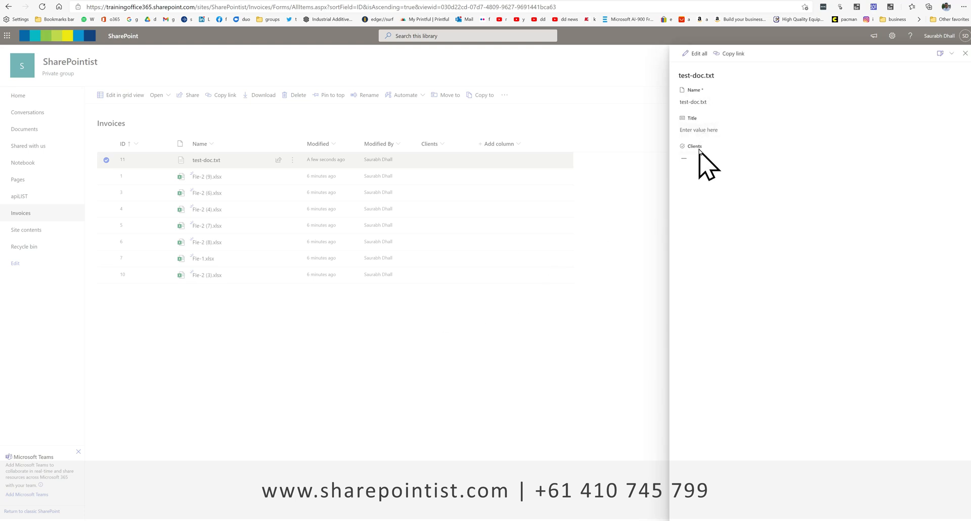
{"action": "left_click", "coordinate": [701, 54]}
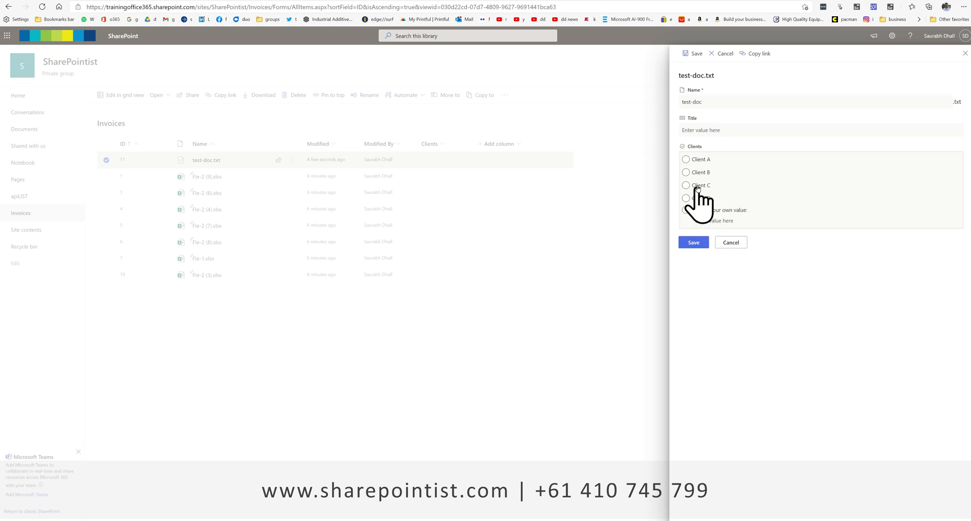
{"action": "left_click", "coordinate": [701, 160]}
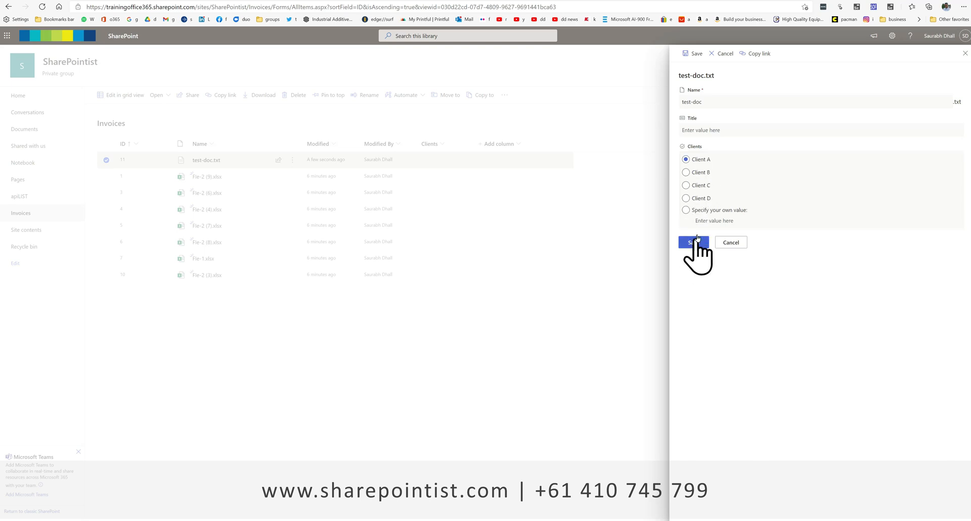
{"action": "left_click", "coordinate": [710, 221]}
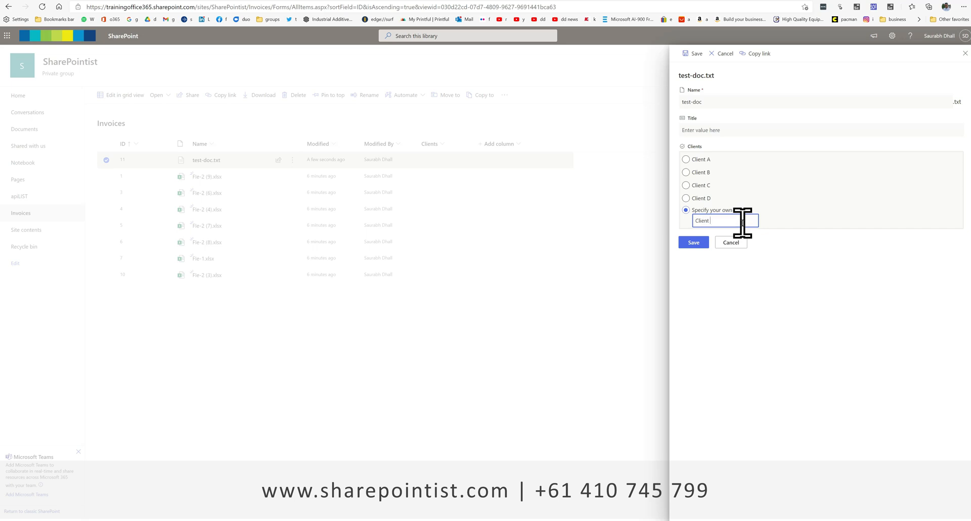
{"action": "left_click", "coordinate": [694, 242]}
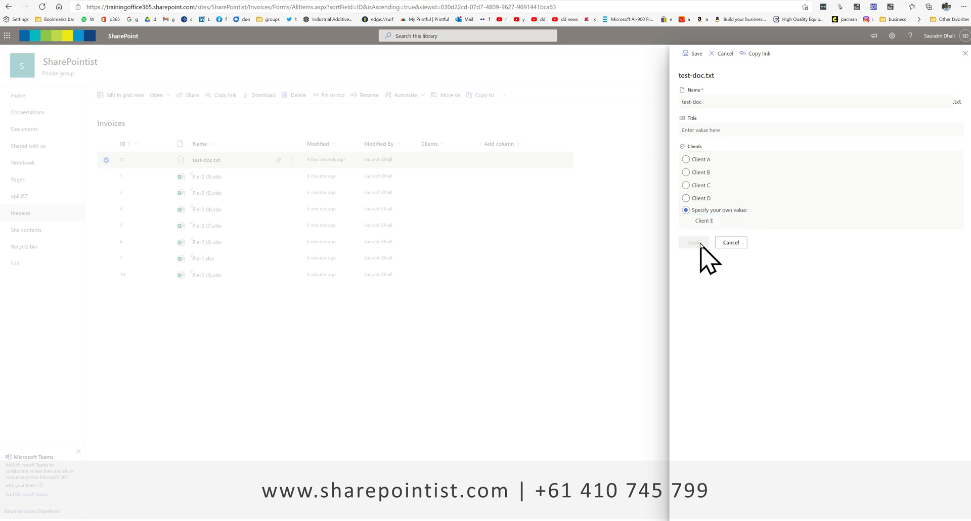
{"action": "left_click", "coordinate": [965, 53]}
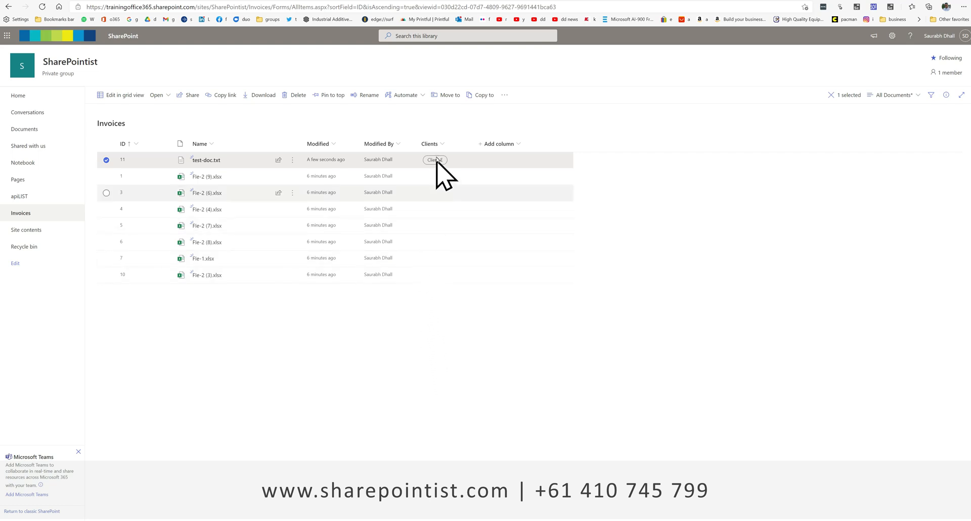
Edit the Clients column so that it must contain information, and save the change
{"action": "left_click", "coordinate": [442, 145]}
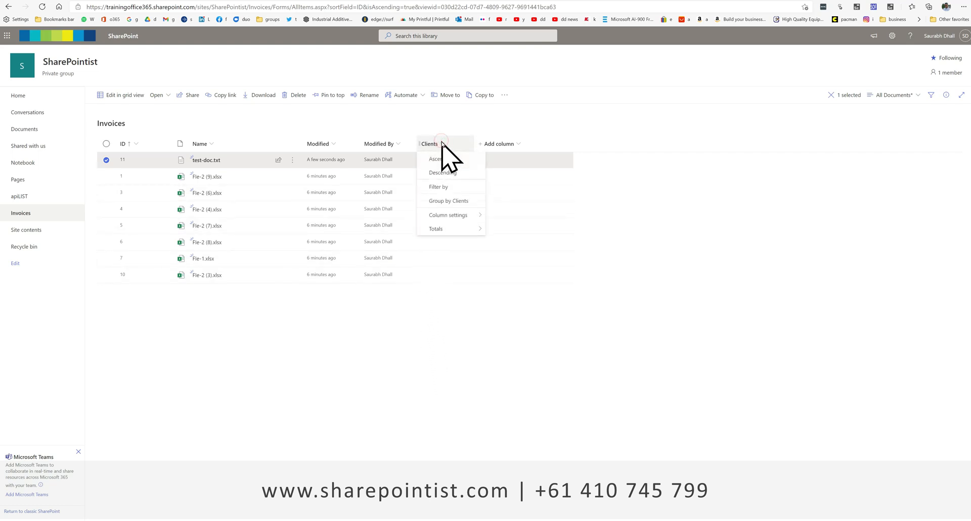
{"action": "mouse_move", "coordinate": [450, 215]}
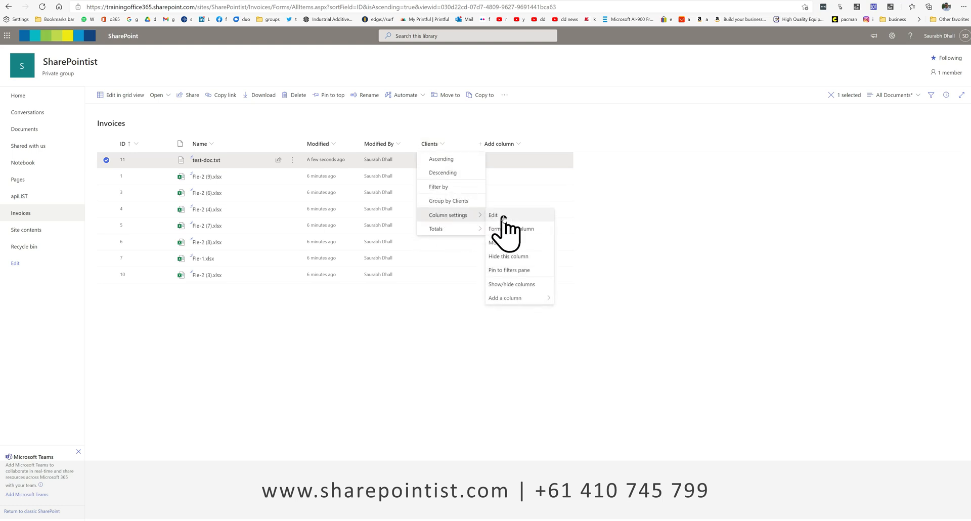
{"action": "left_click", "coordinate": [541, 218]}
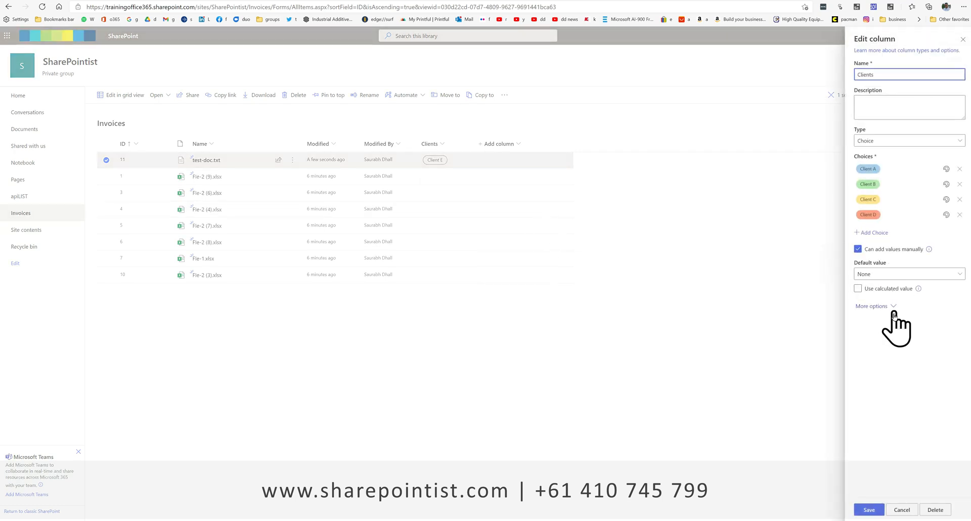
{"action": "left_click", "coordinate": [873, 306]}
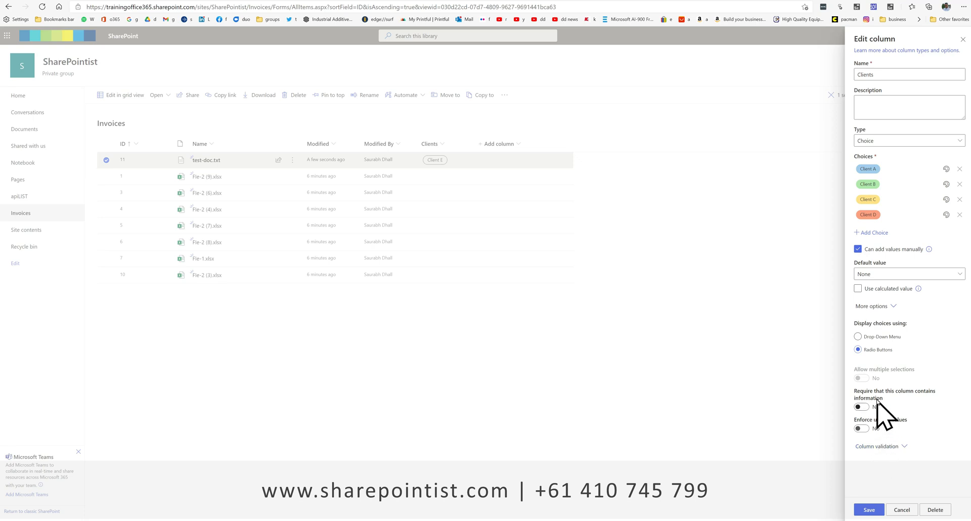
{"action": "left_click", "coordinate": [861, 407]}
{"action": "left_click", "coordinate": [869, 511]}
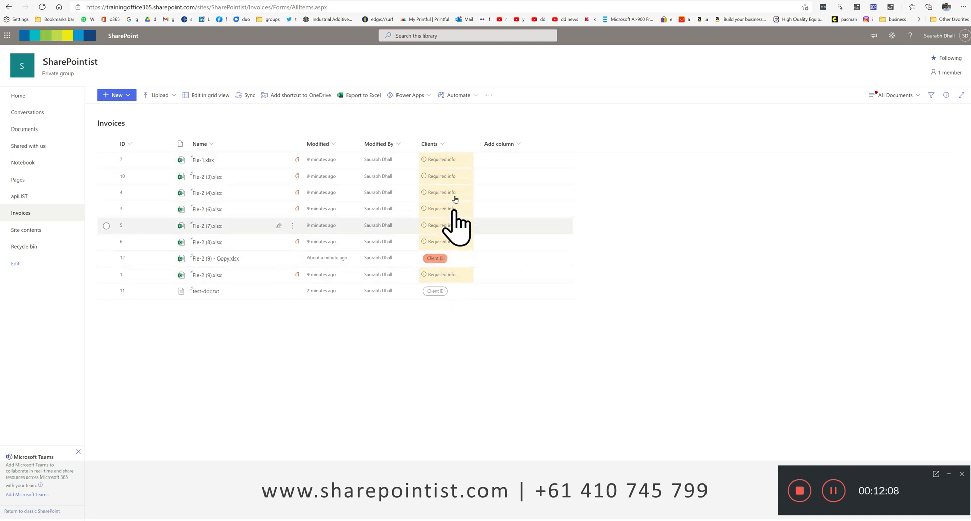
Fill in the missing Clients value of Fle-1.xlsx with Client C
{"action": "left_click", "coordinate": [440, 161]}
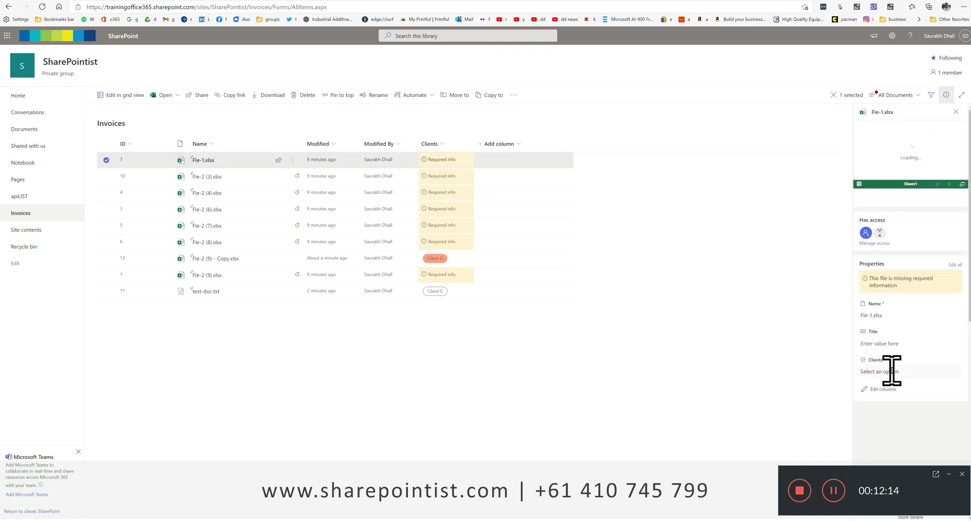
{"action": "left_click", "coordinate": [889, 372]}
{"action": "left_click", "coordinate": [884, 399]}
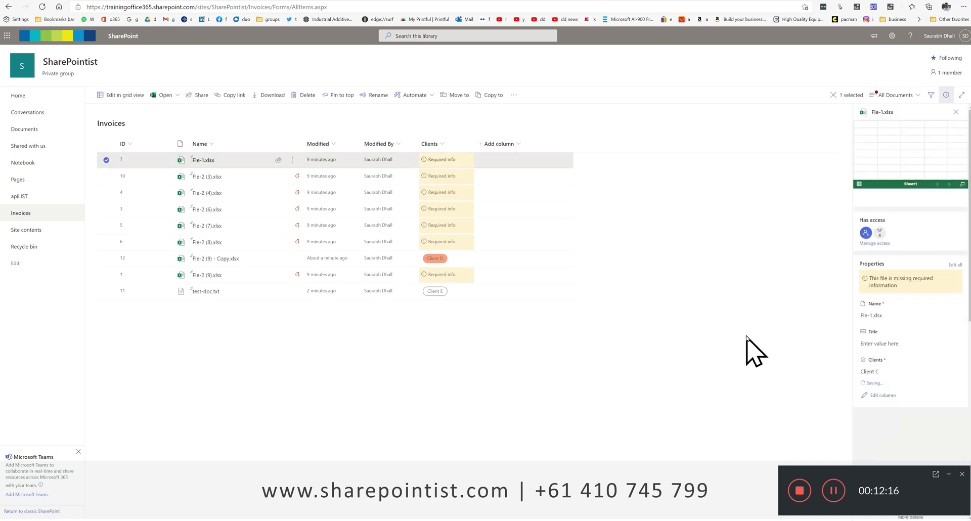
{"action": "left_click", "coordinate": [729, 317]}
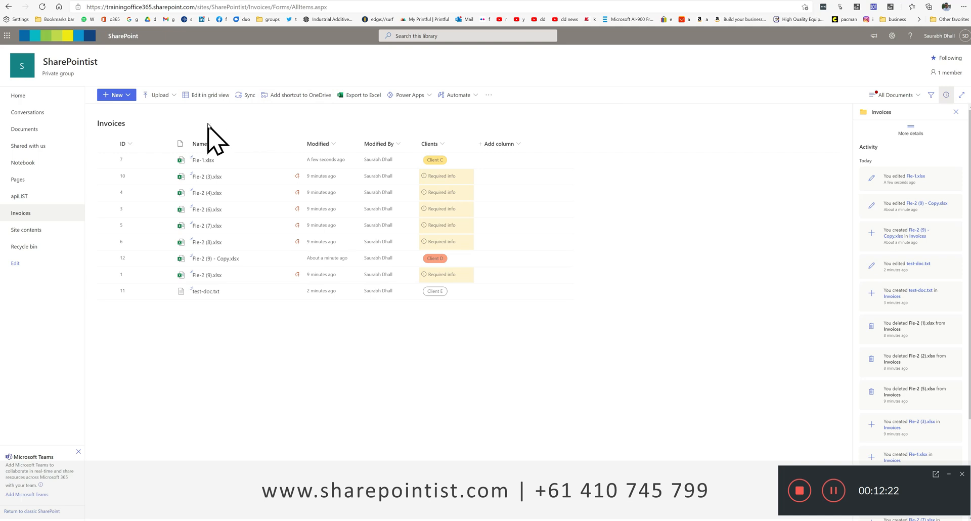
In grid view, set Clients to Client B for Fle-2 (3).xlsx, Client C for Fle-2 (4).xlsx and Client D for Fle-2 (6).xlsx
{"action": "left_click", "coordinate": [203, 96]}
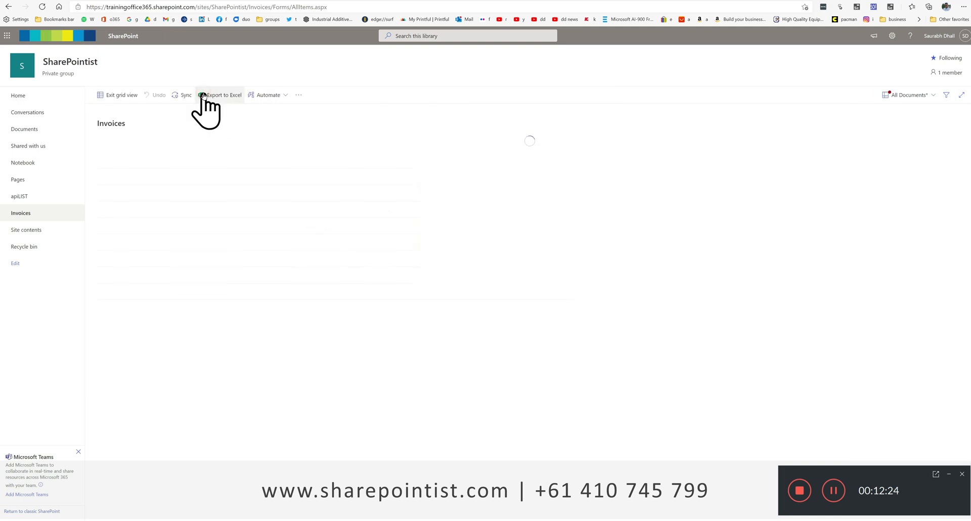
{"action": "left_click", "coordinate": [349, 183]}
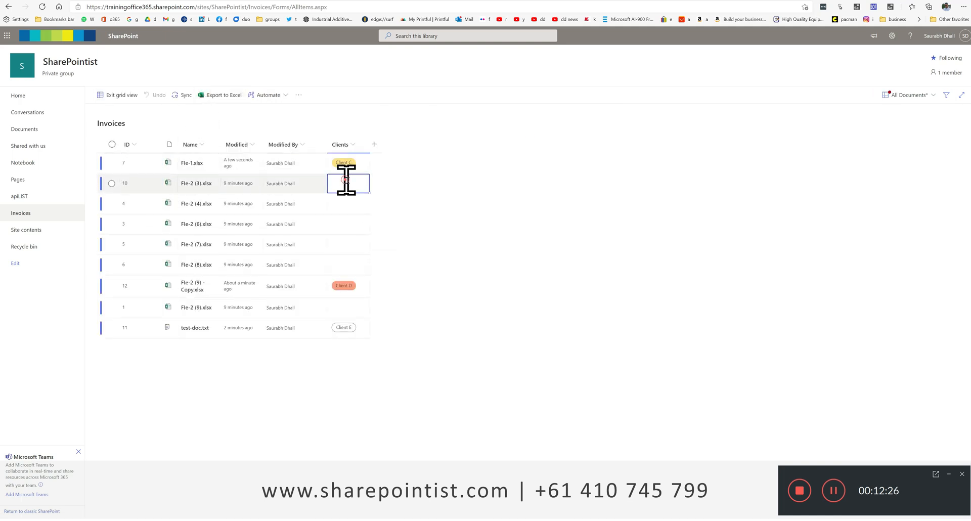
{"action": "left_click", "coordinate": [350, 216]}
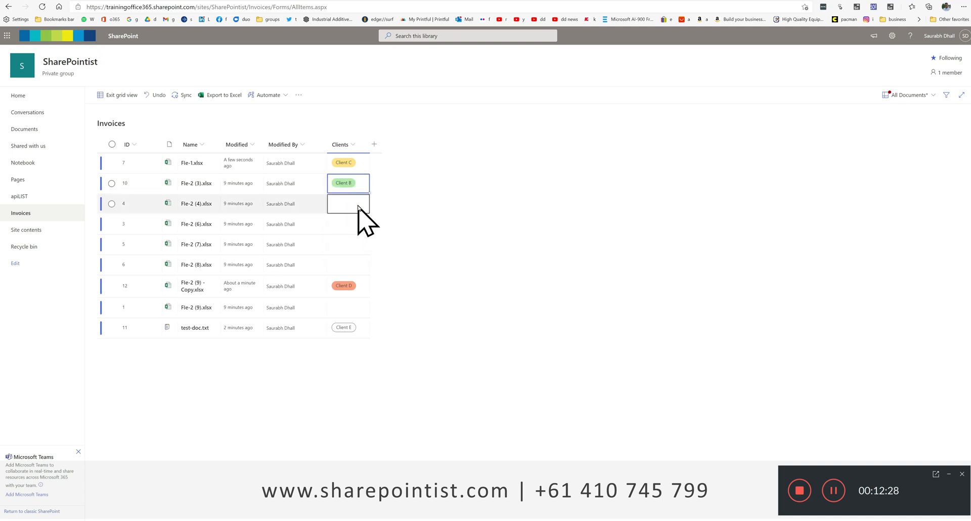
{"action": "left_click", "coordinate": [355, 207]}
{"action": "left_click", "coordinate": [356, 209]}
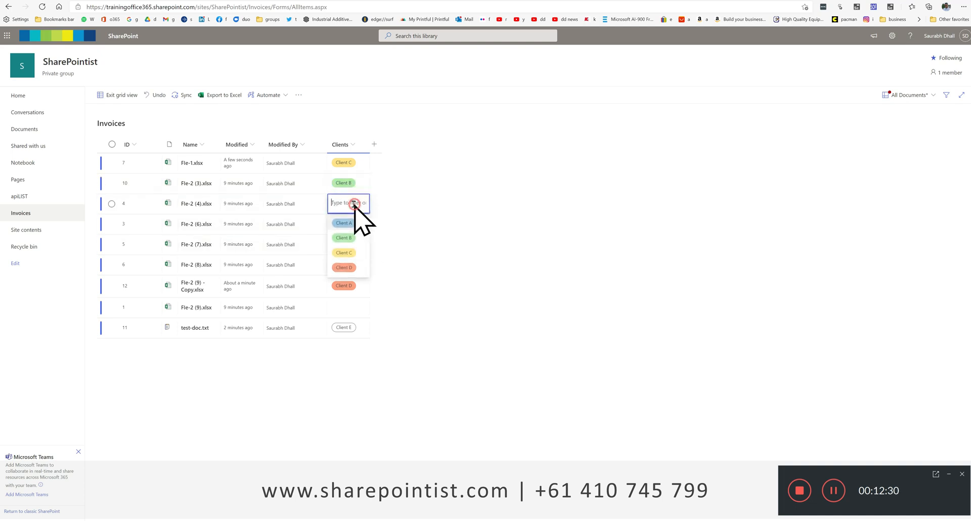
{"action": "left_click", "coordinate": [349, 249]}
{"action": "left_click", "coordinate": [355, 228]}
{"action": "left_click", "coordinate": [356, 228]}
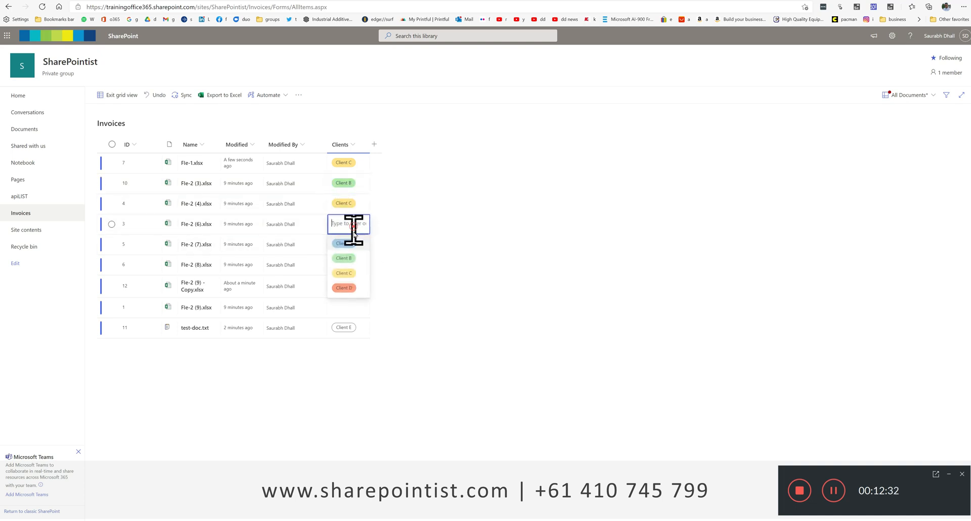
{"action": "left_click", "coordinate": [347, 287]}
Set Clients to Client A for Fle-2 (7).xlsx and Client C for Fle-2 (8).xlsx and Fle-2 (9).xlsx, and leave grid view
{"action": "left_click", "coordinate": [357, 246]}
{"action": "left_click", "coordinate": [348, 262]}
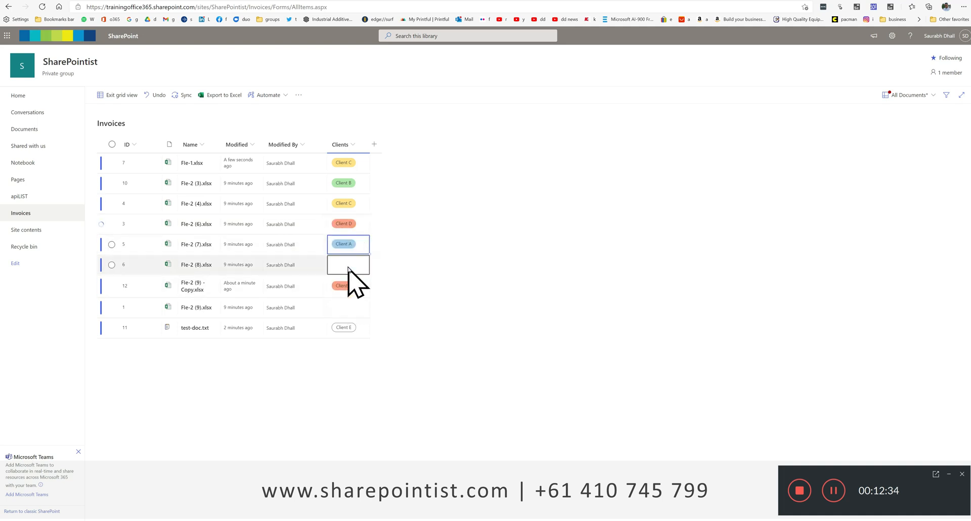
{"action": "left_click", "coordinate": [344, 264]}
{"action": "left_click", "coordinate": [353, 315]}
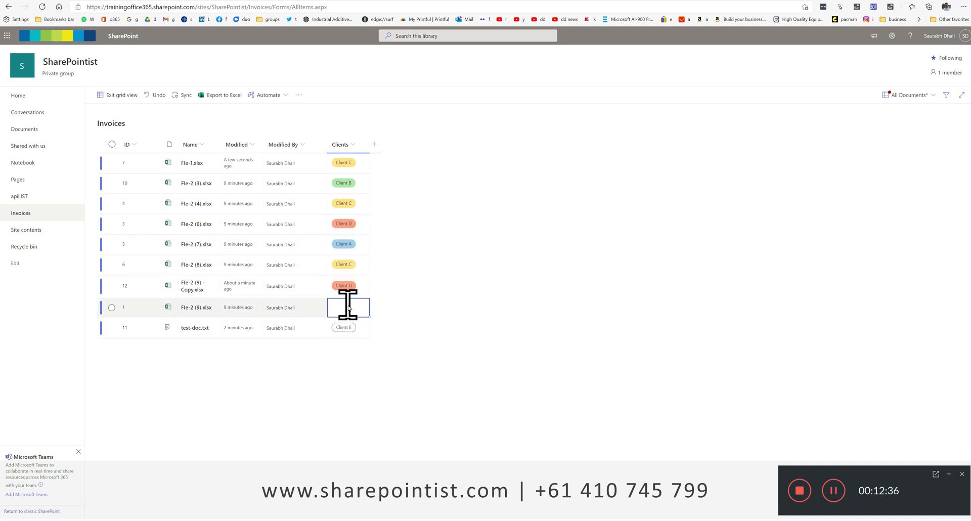
{"action": "left_click", "coordinate": [362, 307]}
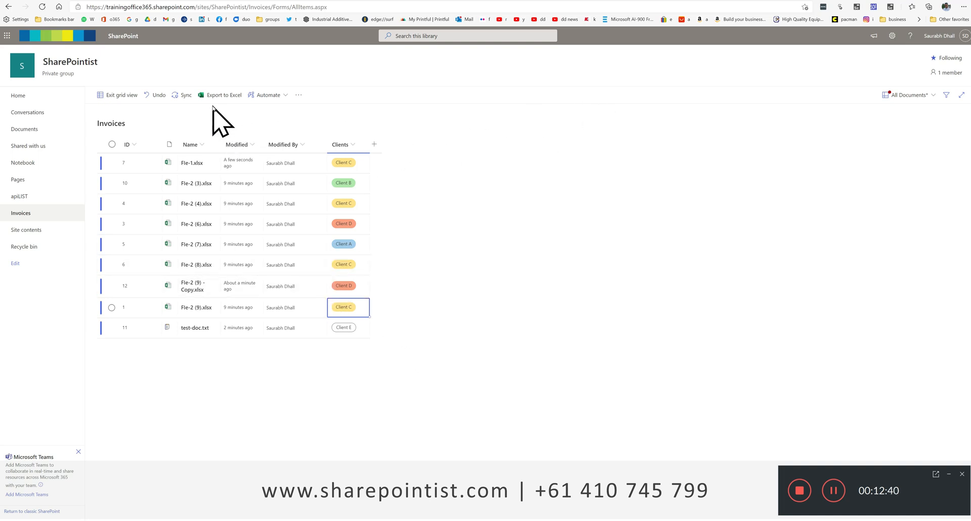
{"action": "left_click", "coordinate": [126, 92]}
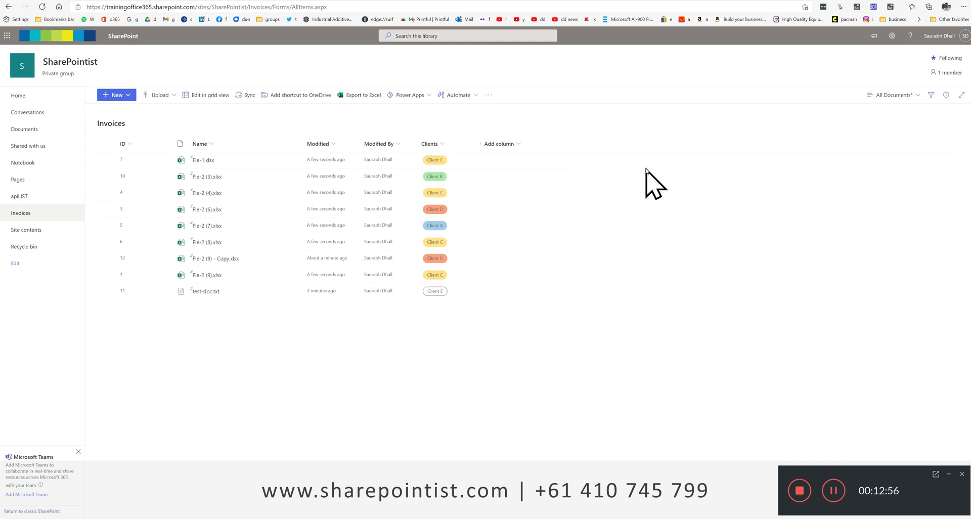
Create a public list view of the Invoices library named Group by Clients
{"action": "left_click", "coordinate": [906, 97]}
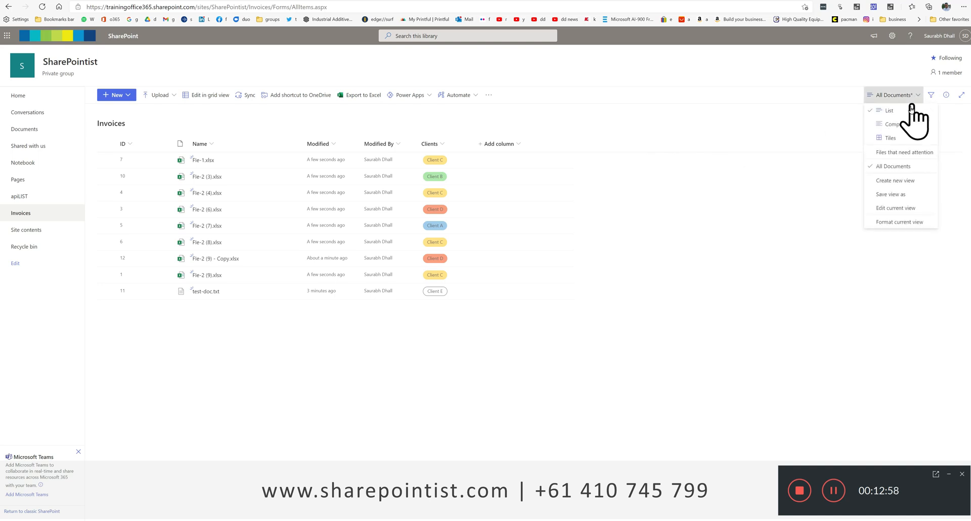
{"action": "left_click", "coordinate": [909, 180]}
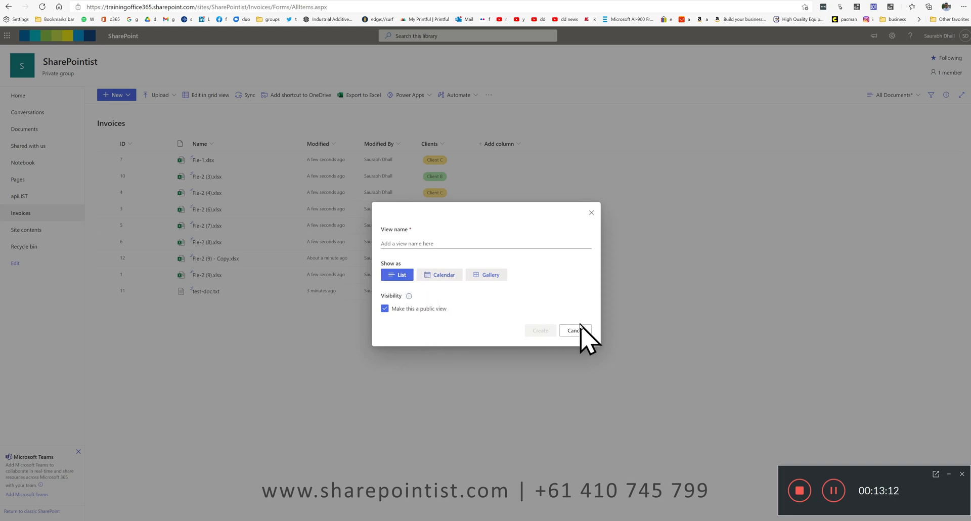
{"action": "left_click", "coordinate": [407, 243]}
{"action": "type", "text": "Group by Clients"}
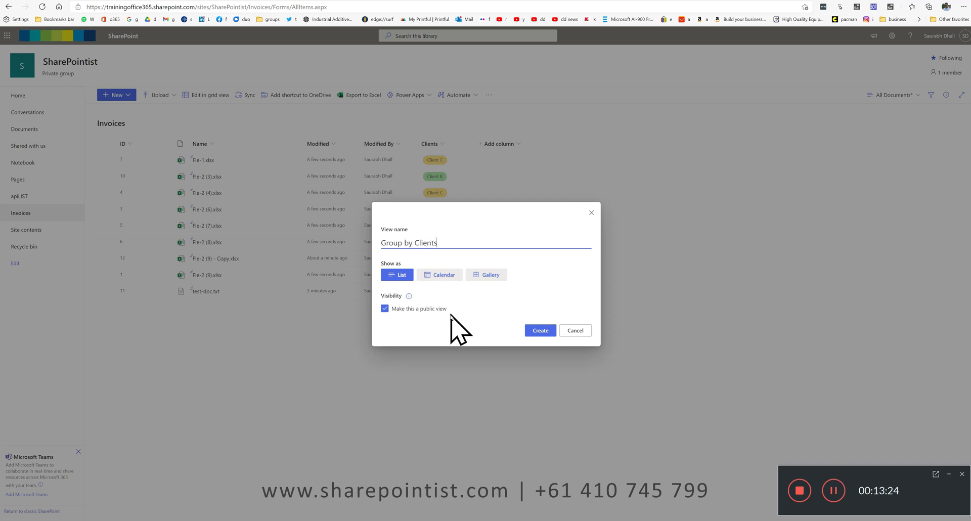
{"action": "left_click", "coordinate": [540, 331]}
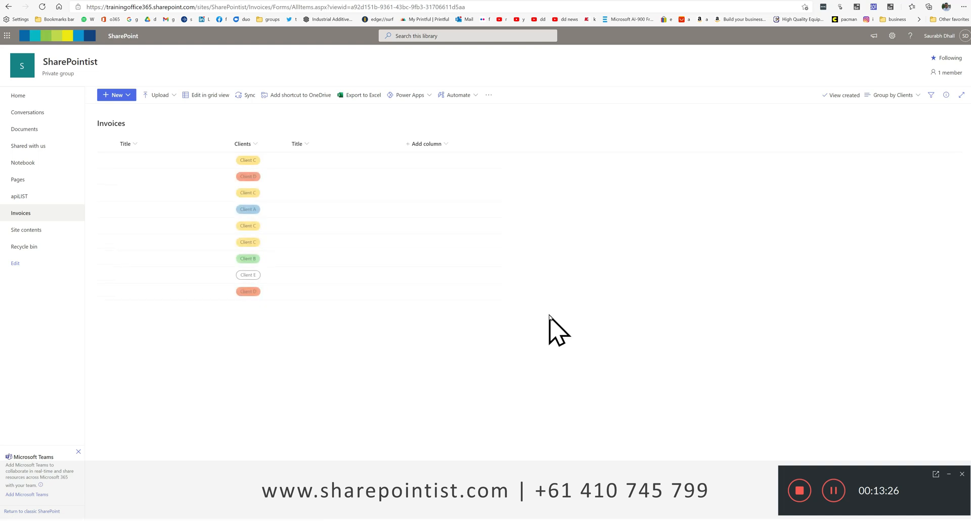
Edit the Group by Clients view so that files are first grouped by the Clients column, and save it
{"action": "left_click", "coordinate": [894, 95]}
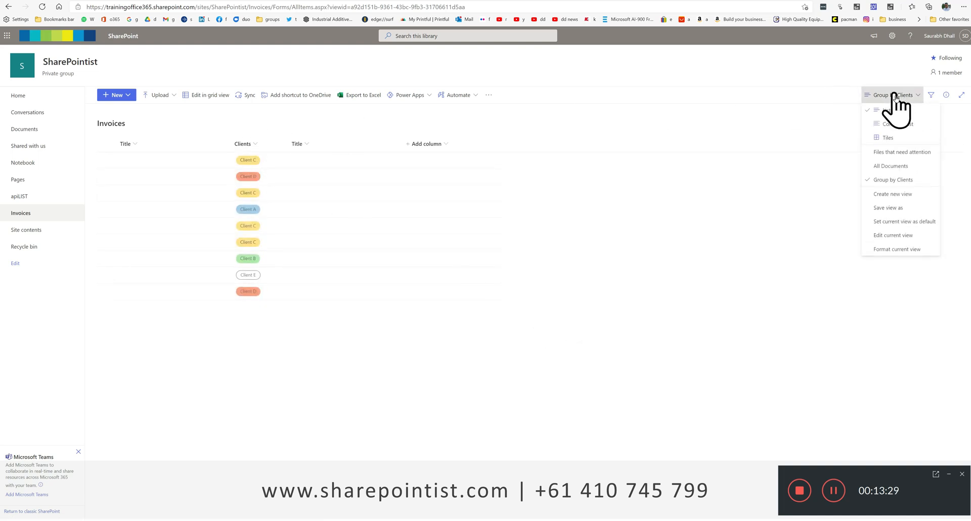
{"action": "left_click", "coordinate": [894, 235]}
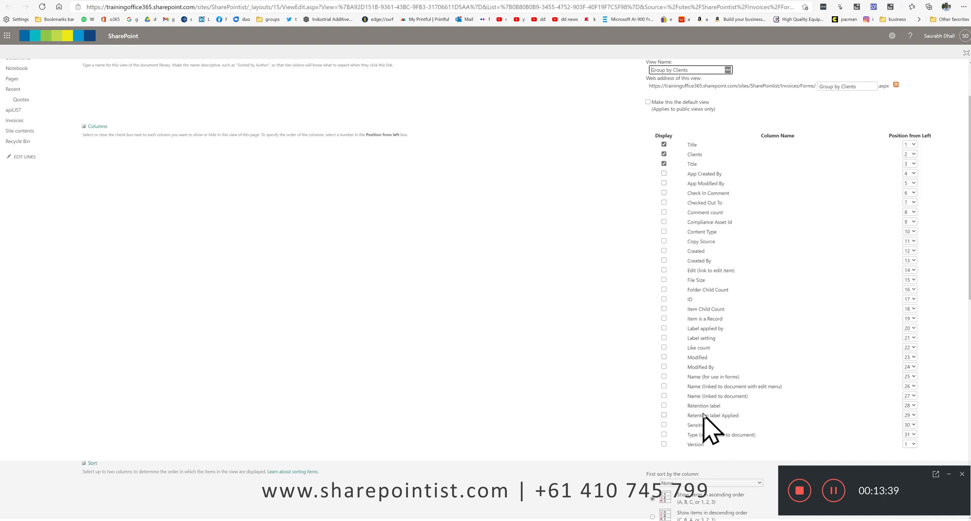
{"action": "scroll", "coordinate": [658, 465], "scroll_direction": "down", "scroll_amount": 5}
{"action": "scroll", "coordinate": [228, 293], "scroll_direction": "down", "scroll_amount": 5}
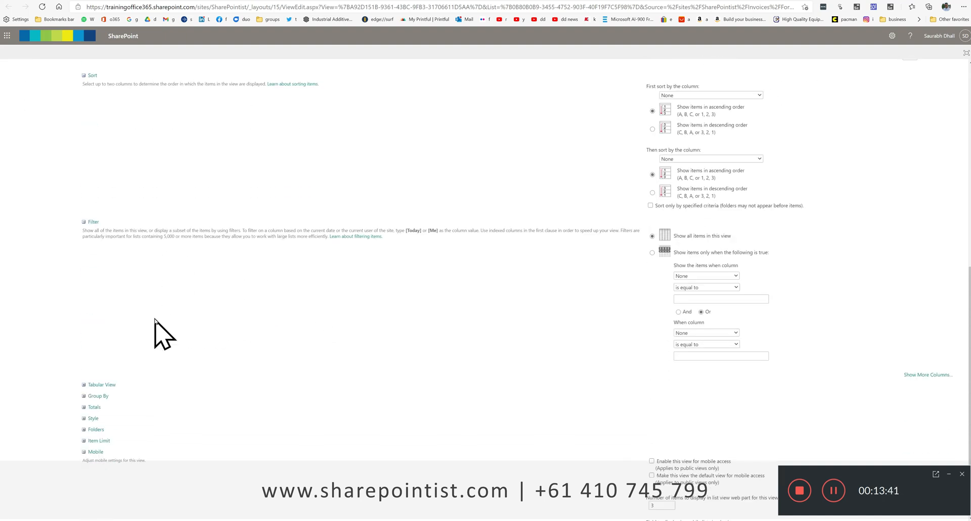
{"action": "left_click", "coordinate": [94, 296]}
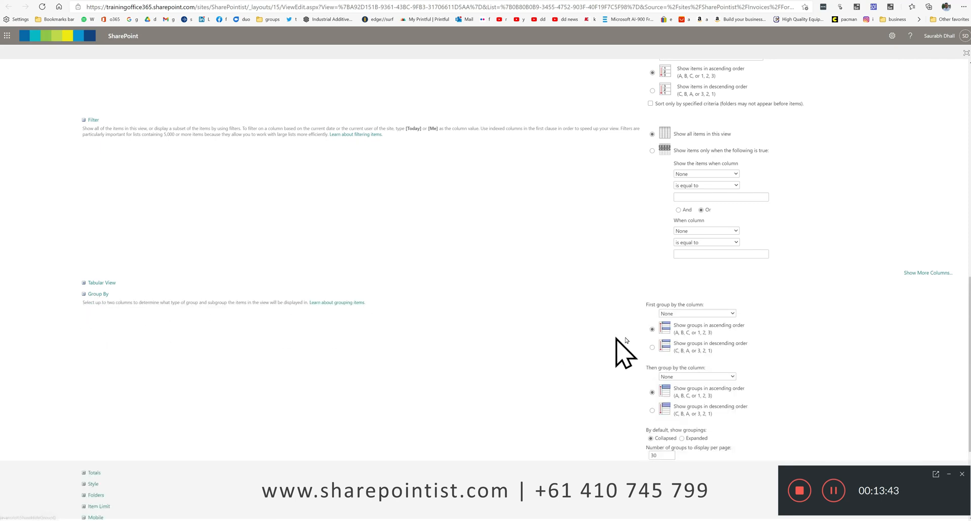
{"action": "left_click", "coordinate": [696, 314]}
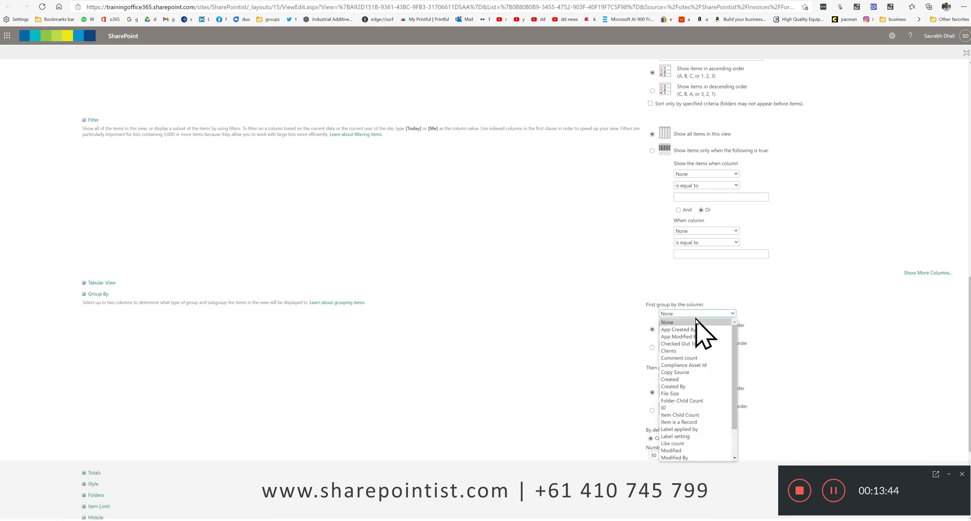
{"action": "left_click", "coordinate": [678, 351]}
{"action": "scroll", "coordinate": [812, 339], "scroll_direction": "up", "scroll_amount": 6}
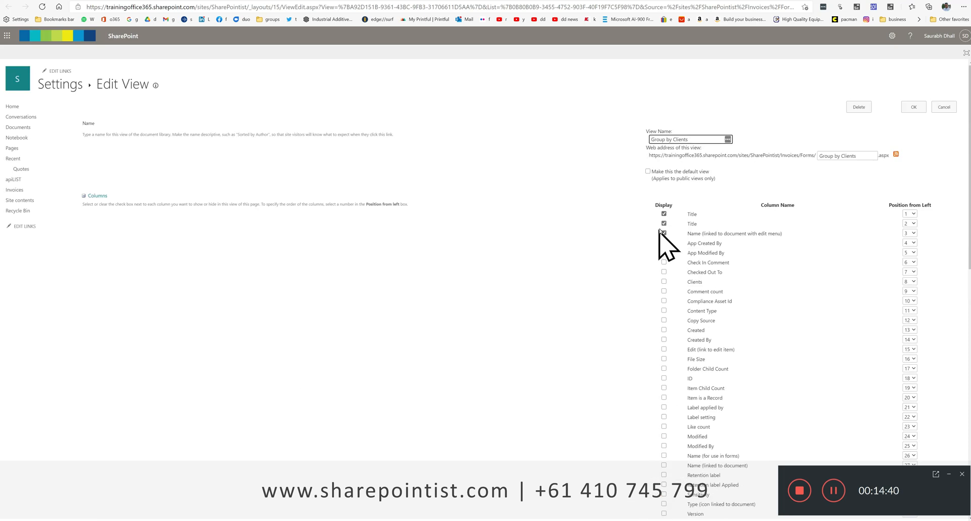
{"action": "left_click", "coordinate": [913, 107]}
Expand and collapse the Client A and Client C groups to check the files in them
{"action": "left_click", "coordinate": [118, 161]}
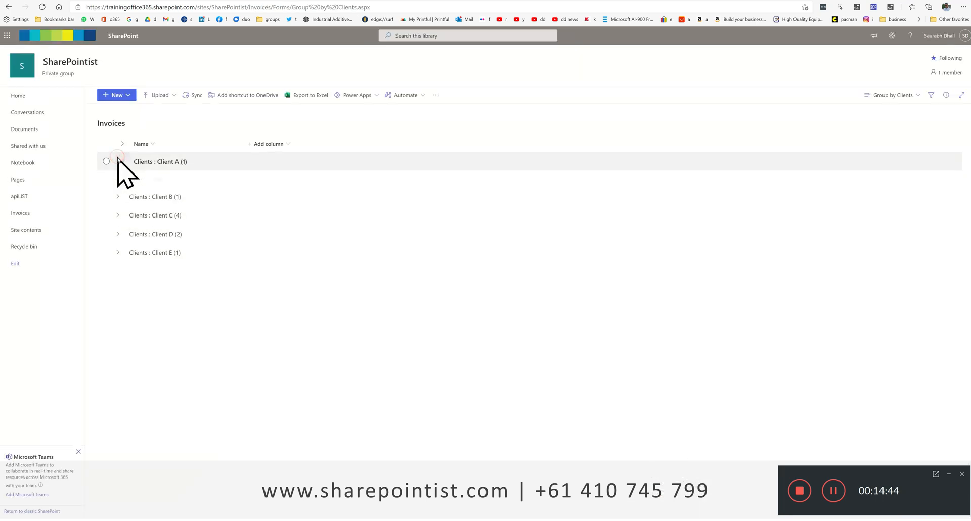
{"action": "left_click", "coordinate": [122, 163]}
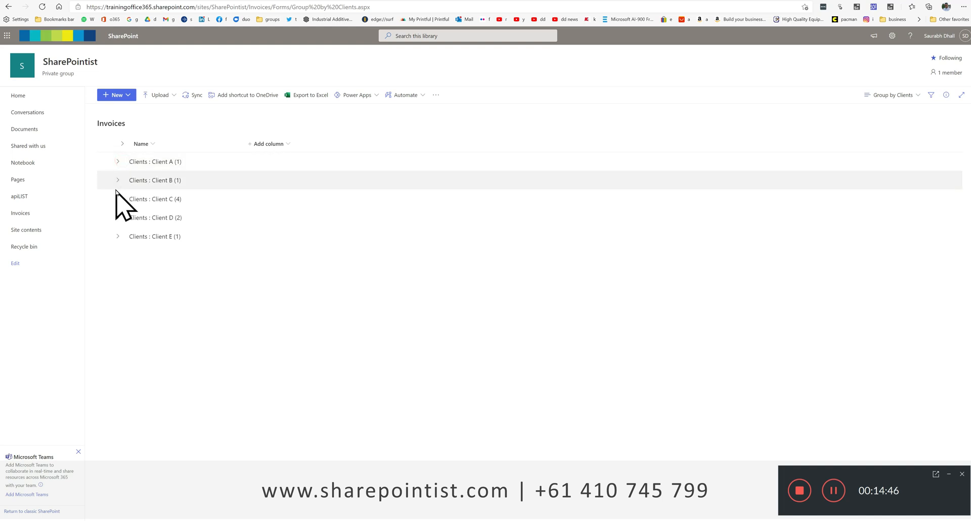
{"action": "left_click", "coordinate": [118, 200]}
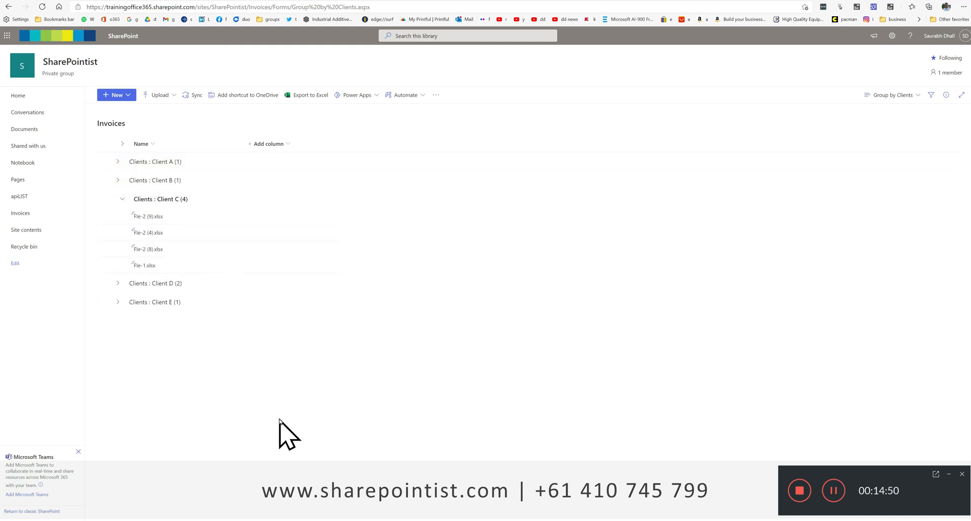
{"action": "left_click", "coordinate": [121, 200]}
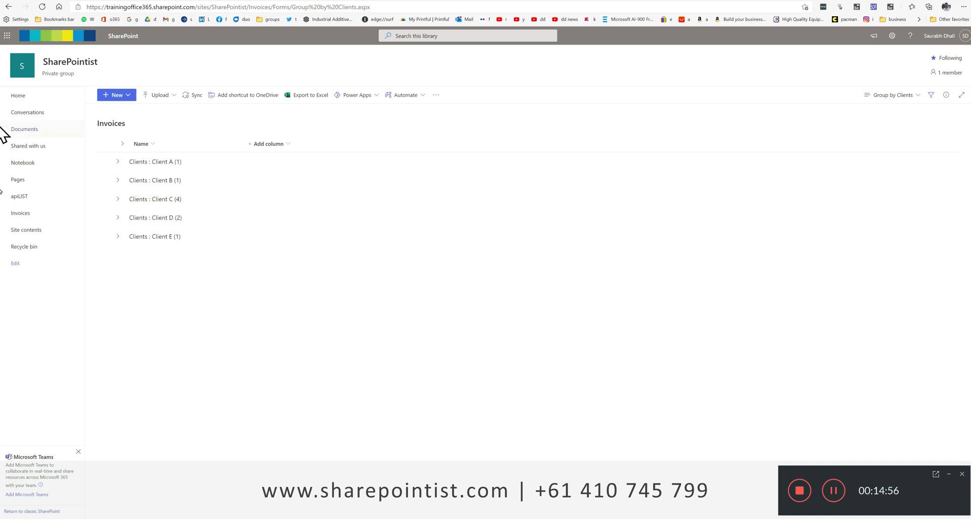
Go to the site's home page and reopen the Invoices library in its default view
{"action": "left_click", "coordinate": [33, 97]}
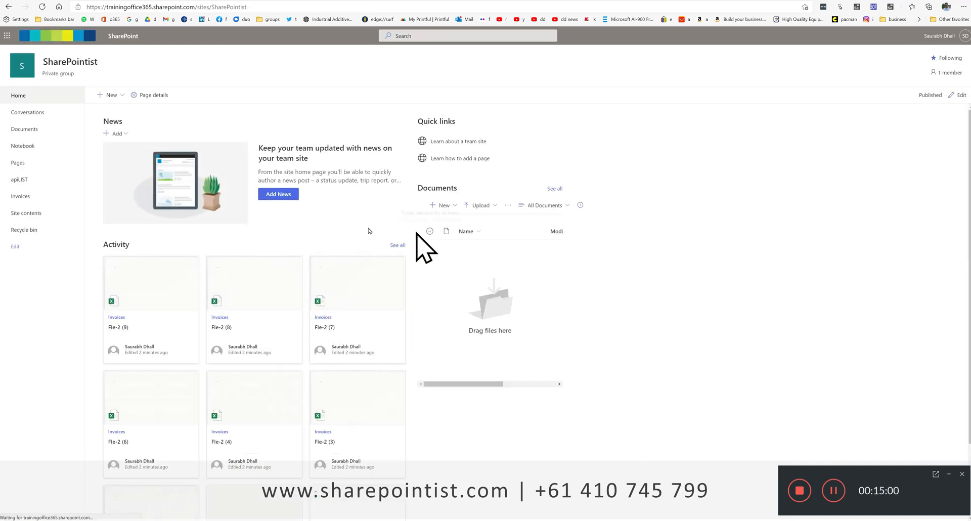
{"action": "left_click", "coordinate": [36, 193]}
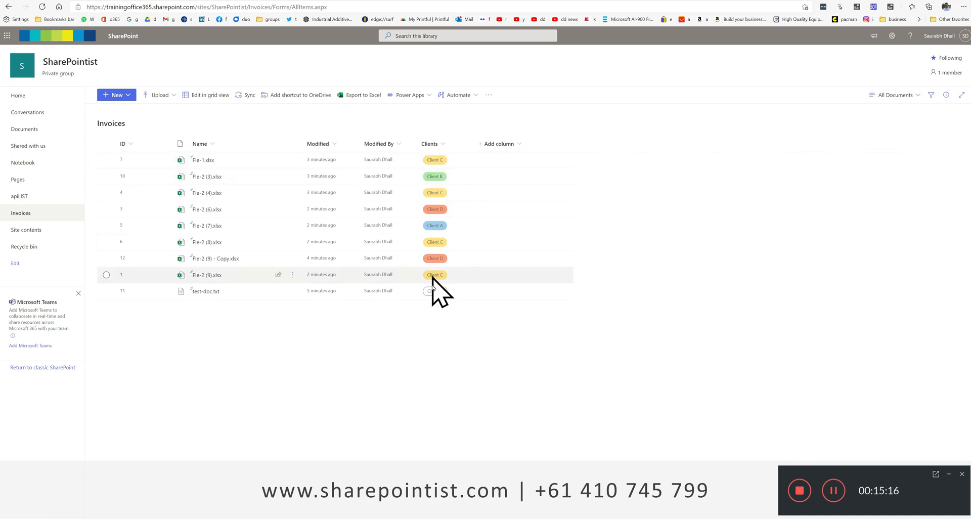
Switch the Invoices library to the Group by Clients view, and return to All Documents
{"action": "left_click", "coordinate": [900, 95]}
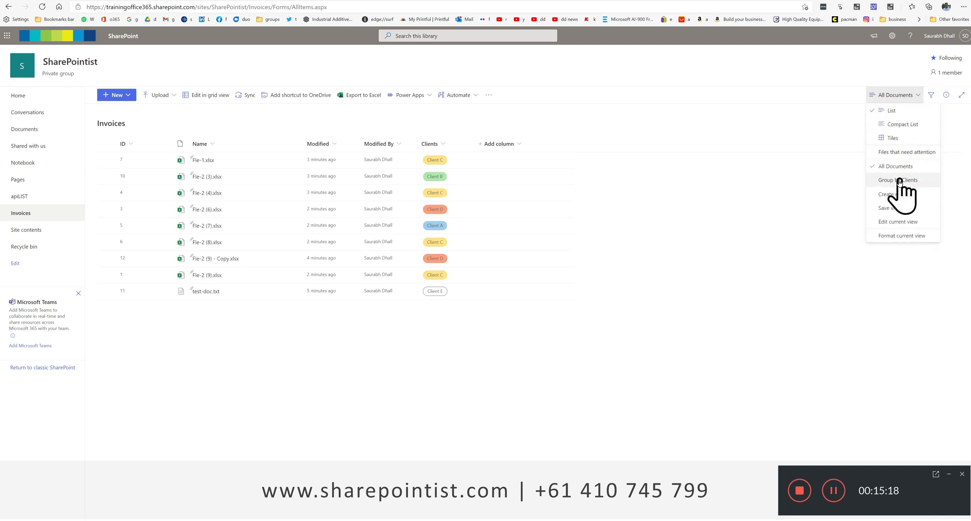
{"action": "left_click", "coordinate": [905, 96]}
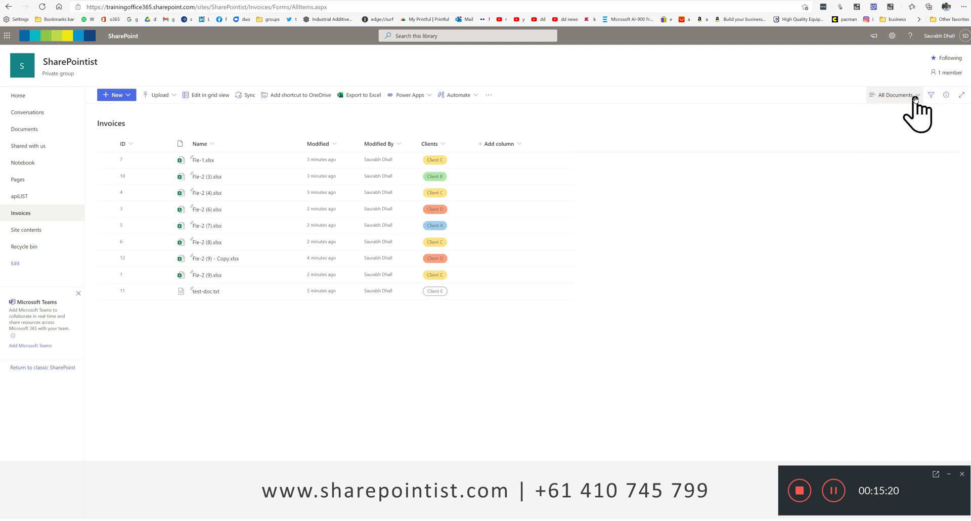
{"action": "left_click", "coordinate": [906, 96]}
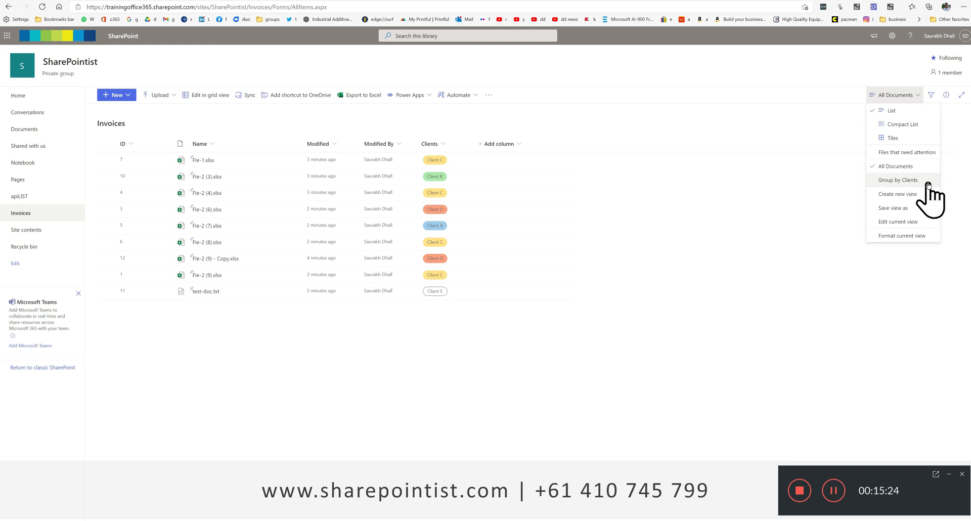
{"action": "left_click", "coordinate": [928, 183]}
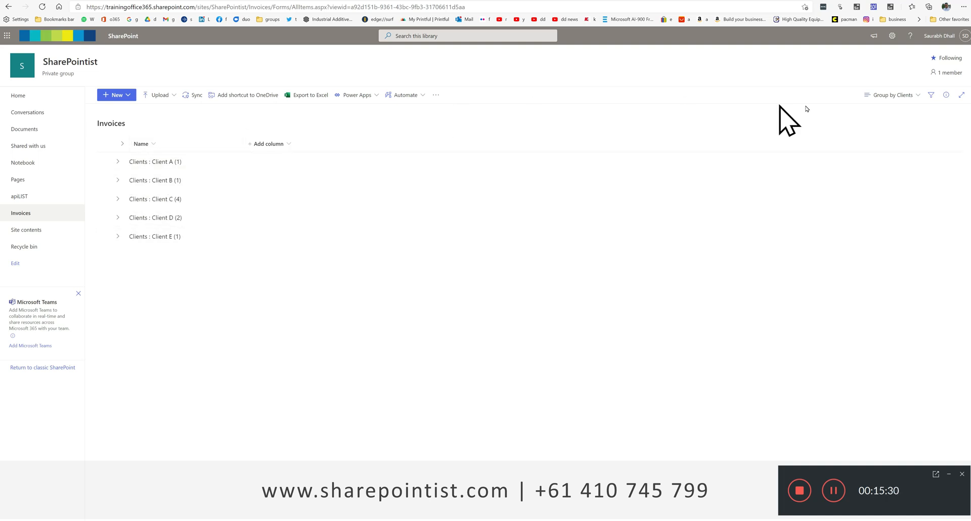
{"action": "left_click", "coordinate": [893, 95]}
{"action": "left_click", "coordinate": [891, 167]}
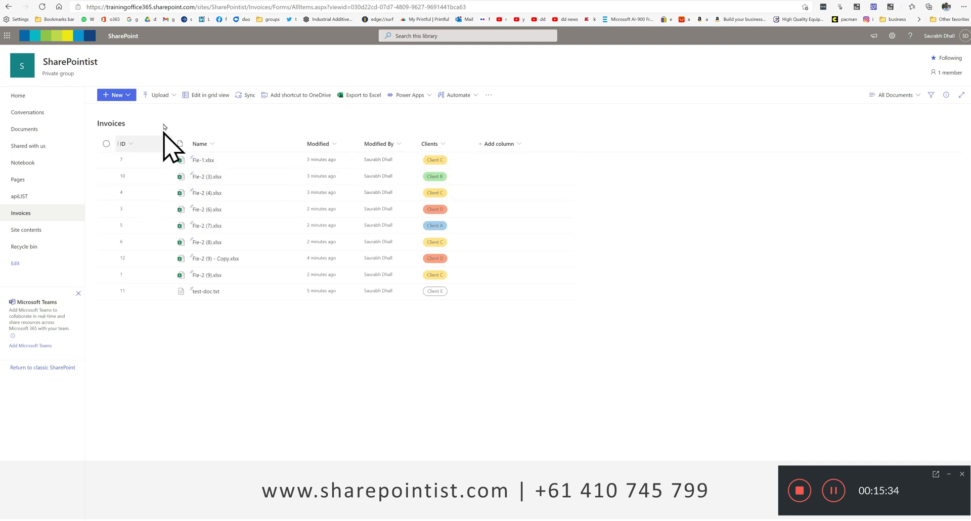
{"action": "left_click", "coordinate": [165, 98]}
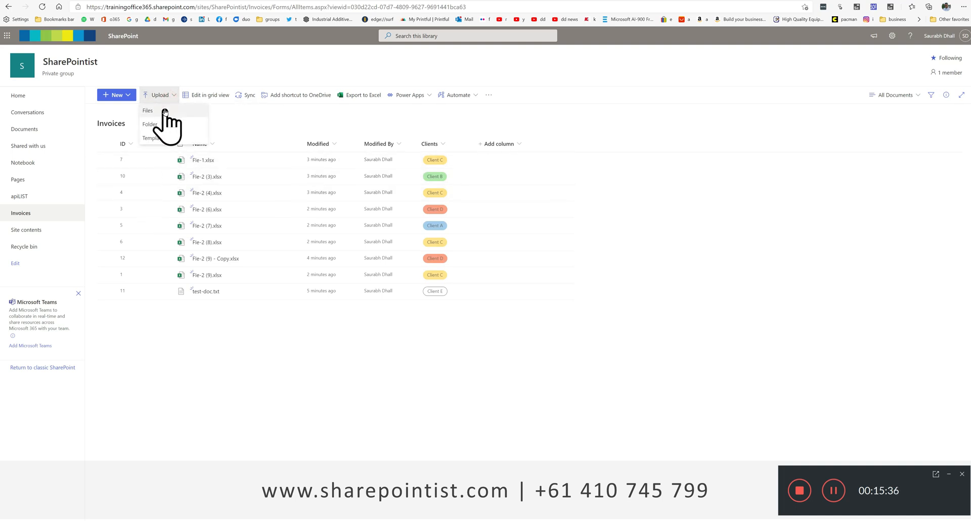
{"action": "left_click", "coordinate": [238, 334]}
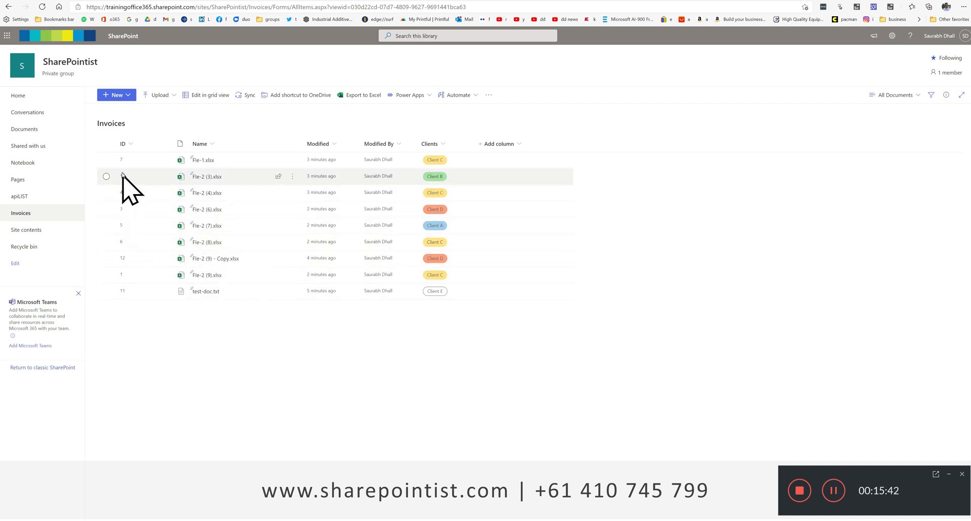
Create a new Word document in the Invoices library and enter the text "Hello wordy"
{"action": "left_click", "coordinate": [119, 96]}
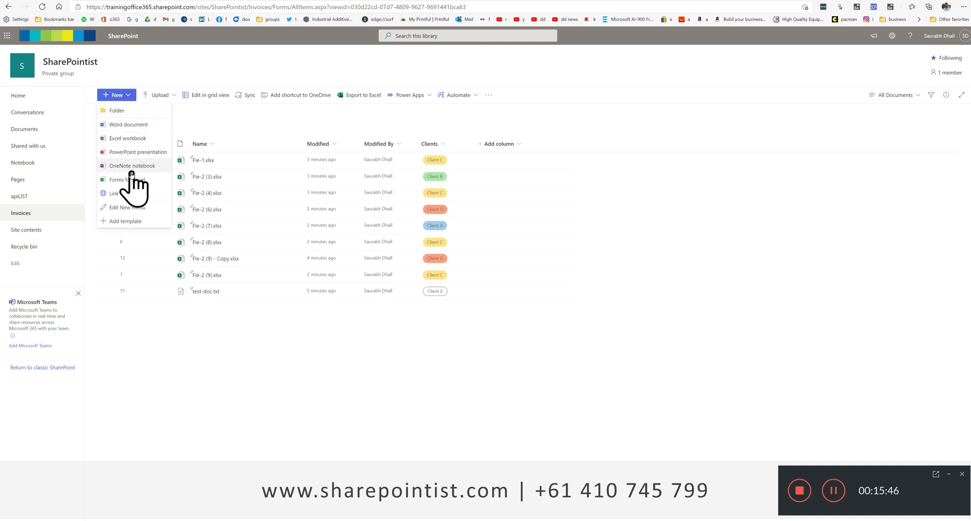
{"action": "left_click", "coordinate": [154, 123]}
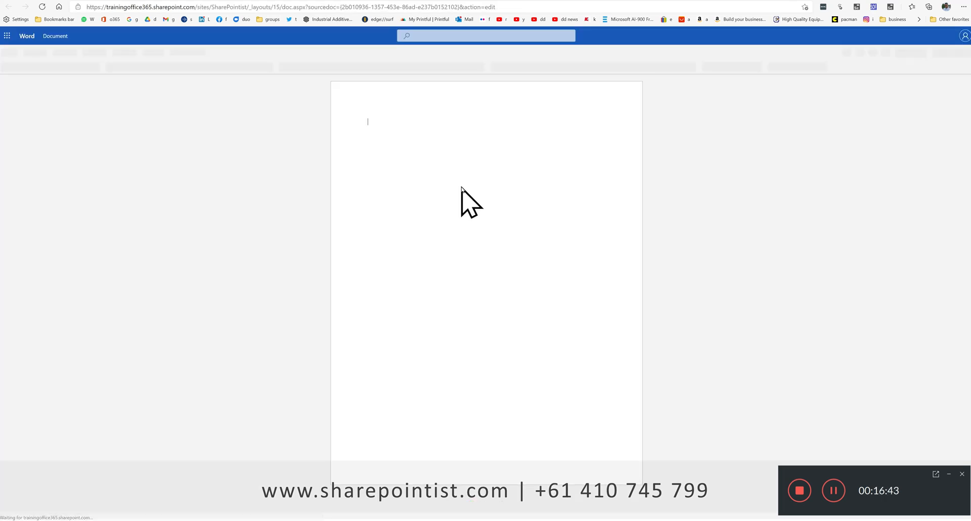
{"action": "type", "text": "he"}
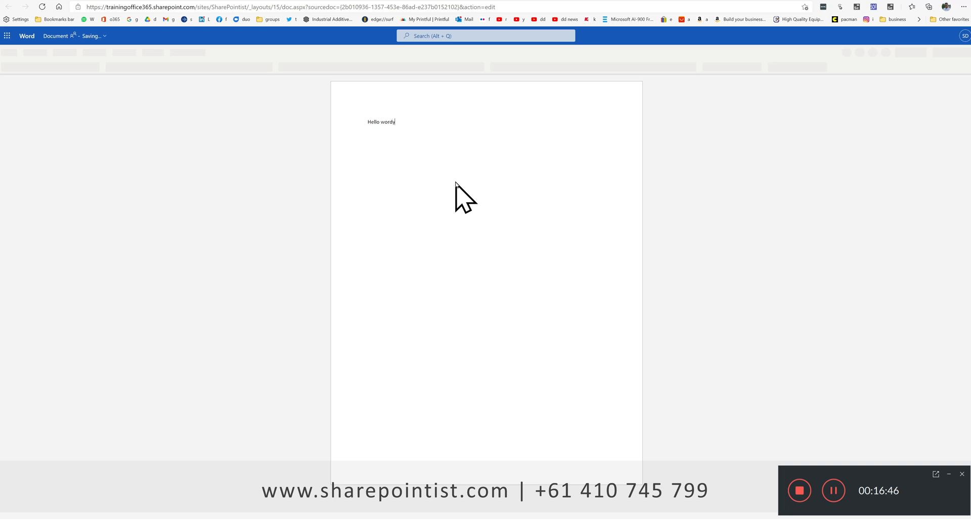
Centre the "Hello wordy" text and enlarge it to 48 pt
{"action": "key", "text": "ctrl+a"}
{"action": "key", "text": "ctrl+e"}
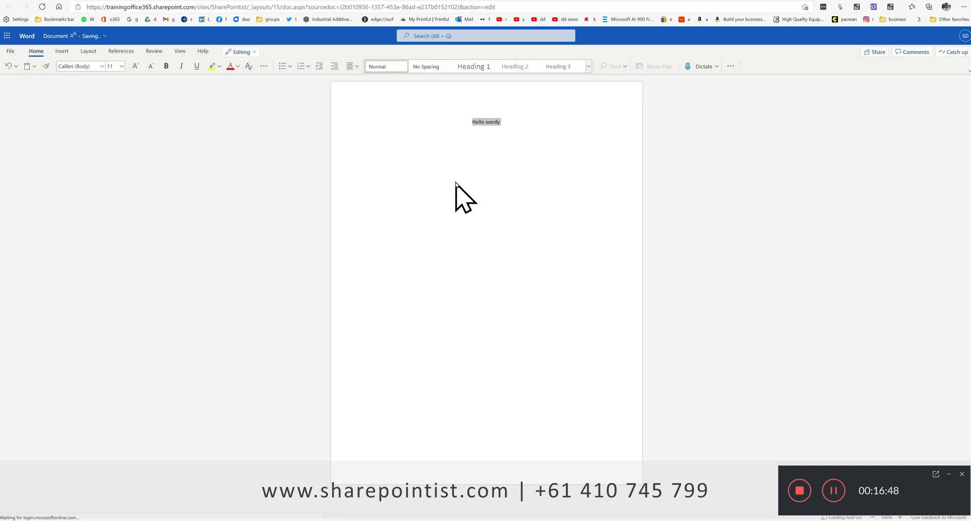
{"action": "key", "text": "ctrl+bracketright"}
{"action": "key", "text": "ctrl+bracketright"}
{"action": "key", "text": "ctrl+bracketright"}
{"action": "key", "text": "ctrl+bracketright"}
{"action": "key", "text": "ctrl+bracketright"}
{"action": "key", "text": "ctrl+bracketright"}
{"action": "key", "text": "ctrl+bracketright"}
{"action": "key", "text": "ctrl+bracketright"}
{"action": "key", "text": "ctrl+bracketright"}
{"action": "key", "text": "ctrl+bracketright"}
{"action": "key", "text": "ctrl+bracketright"}
{"action": "key", "text": "ctrl+bracketright"}
{"action": "key", "text": "ctrl+bracketright"}
{"action": "key", "text": "ctrl+bracketright"}
{"action": "key", "text": "ctrl+bracketright"}
{"action": "key", "text": "ctrl+bracketright"}
{"action": "key", "text": "ctrl+bracketright"}
{"action": "key", "text": "ctrl+bracketright"}
{"action": "key", "text": "ctrl+bracketright"}
{"action": "key", "text": "ctrl+bracketright"}
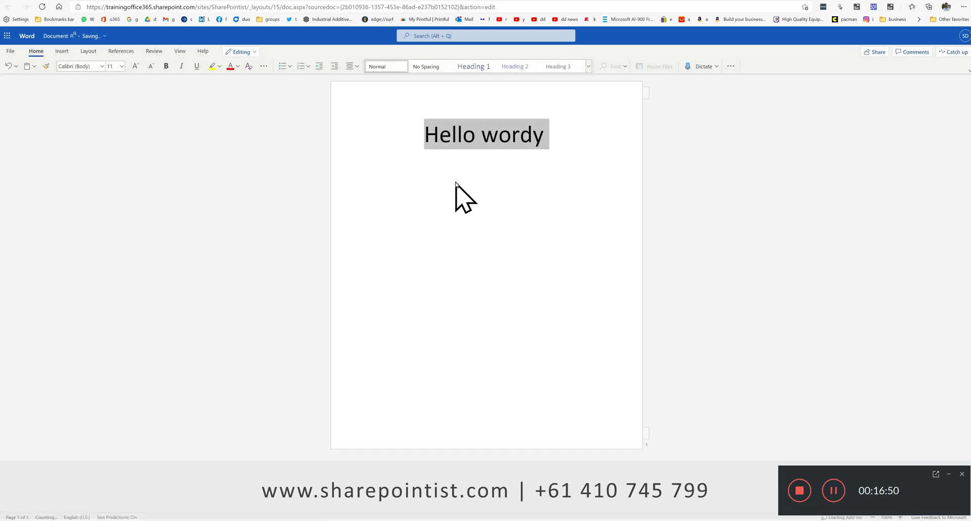
{"action": "left_click", "coordinate": [438, 221]}
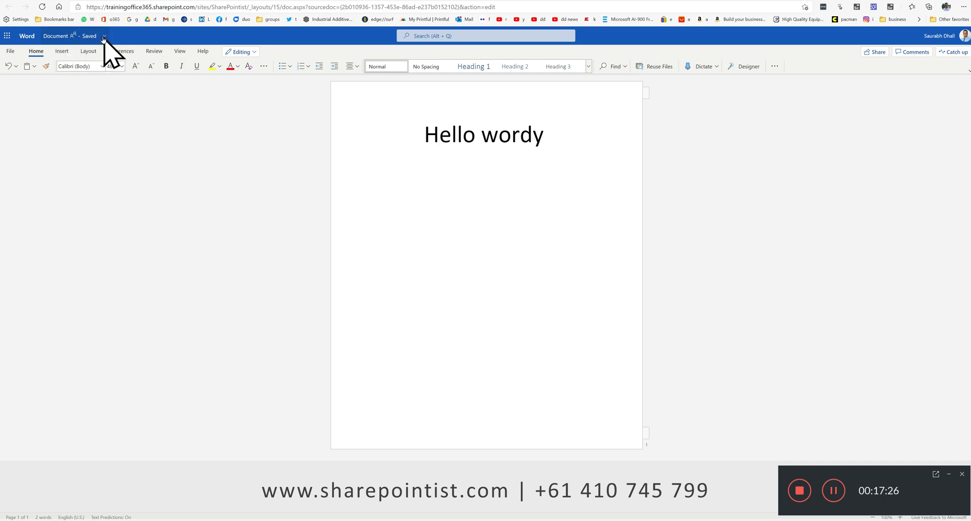
Rename the Word document as "wordy word" and close it to return to the Invoices library
{"action": "left_click", "coordinate": [73, 37]}
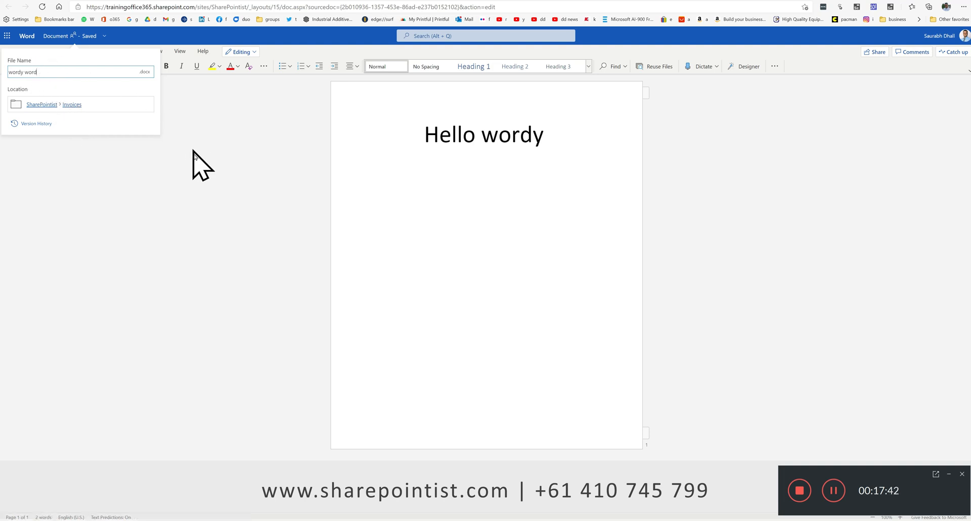
{"action": "left_click", "coordinate": [238, 206]}
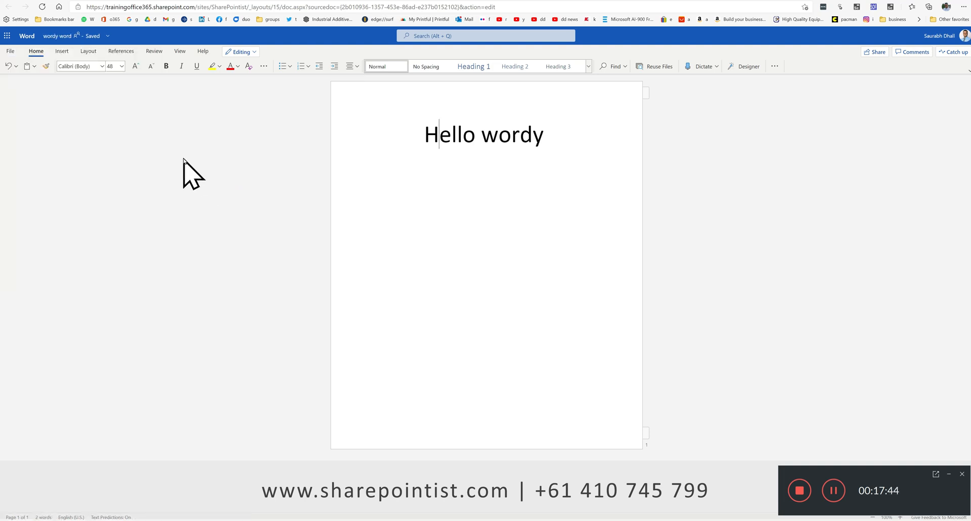
{"action": "left_click", "coordinate": [889, 2]}
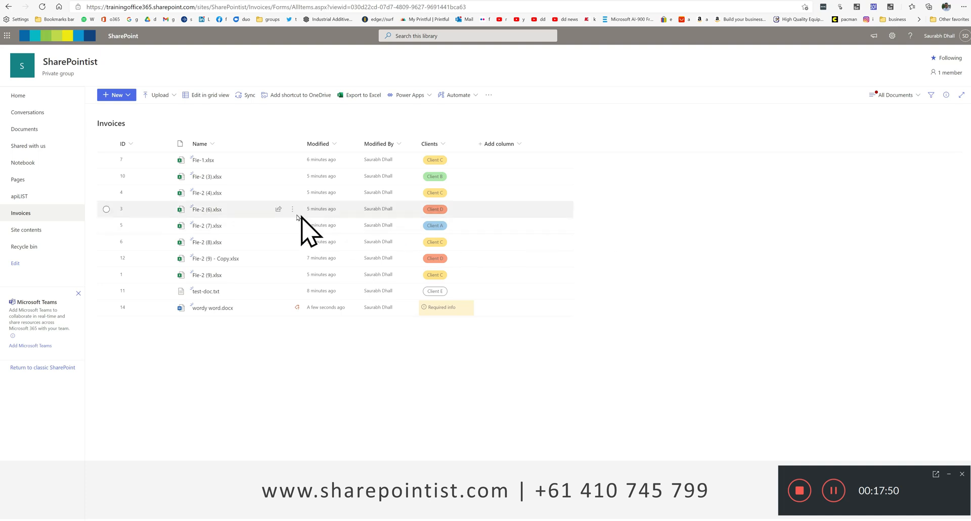
Assign Client C in the required Clients column for wordy word.docx, close its details and clear the selection
{"action": "mouse_move", "coordinate": [215, 312]}
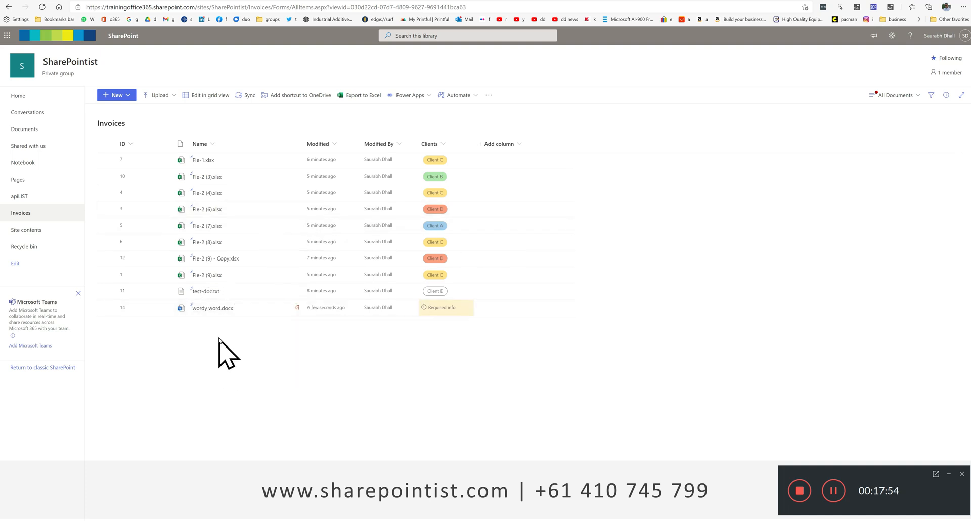
{"action": "left_click", "coordinate": [439, 309]}
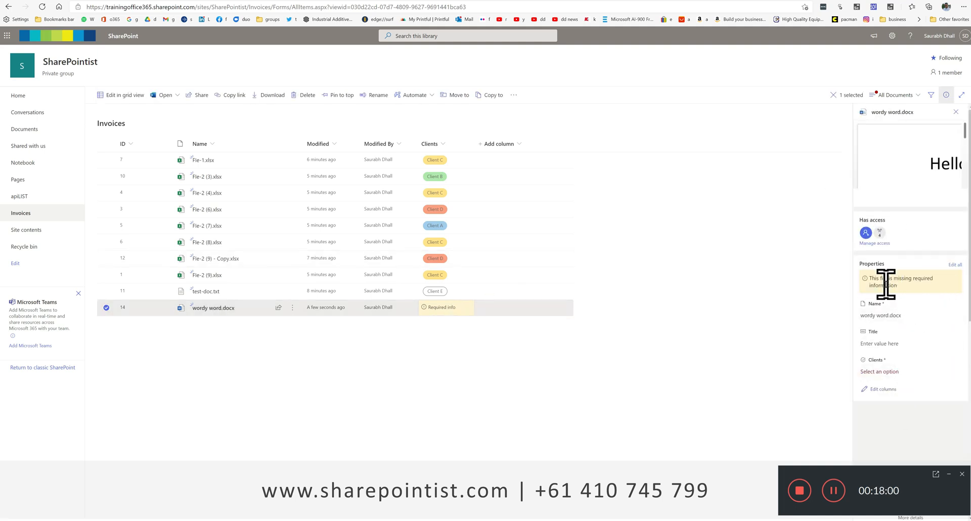
{"action": "left_click", "coordinate": [899, 372]}
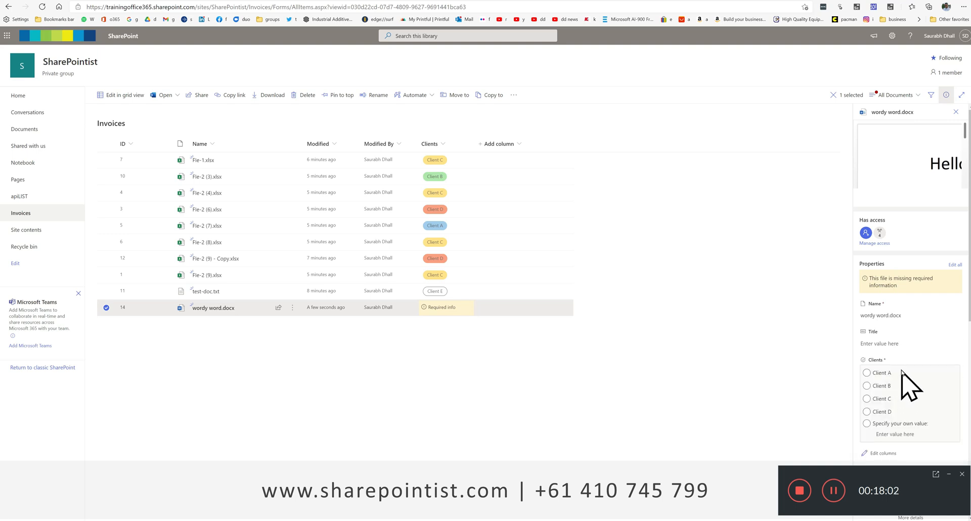
{"action": "scroll", "coordinate": [908, 387], "scroll_direction": "down", "scroll_amount": 3}
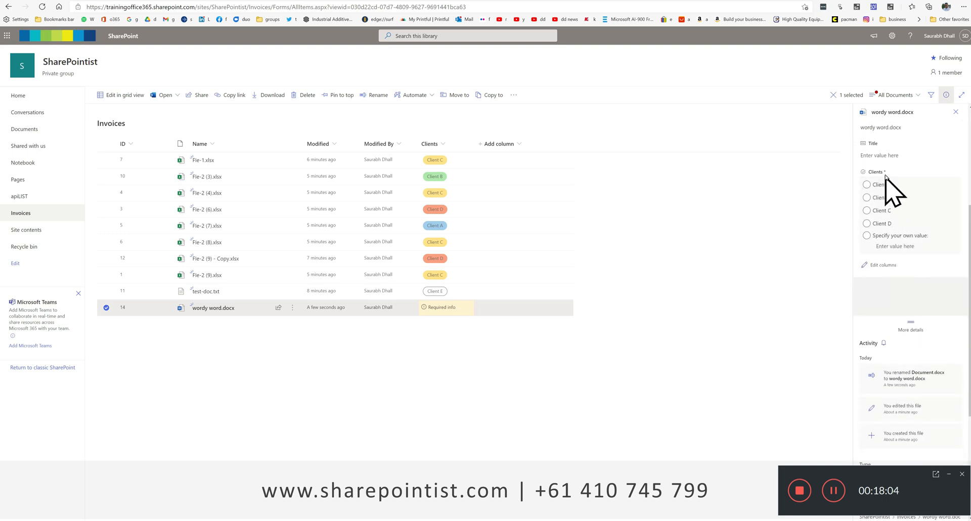
{"action": "left_click", "coordinate": [880, 212]}
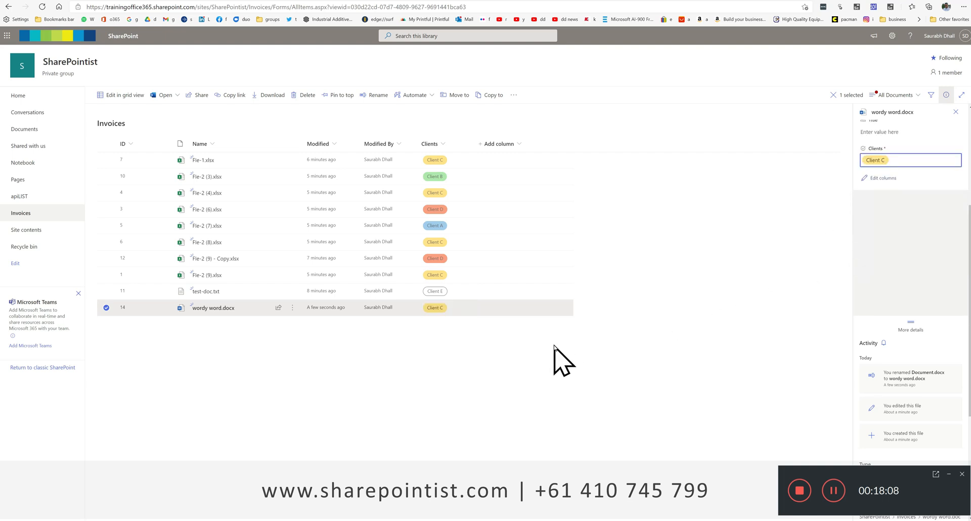
{"action": "left_click", "coordinate": [955, 111]}
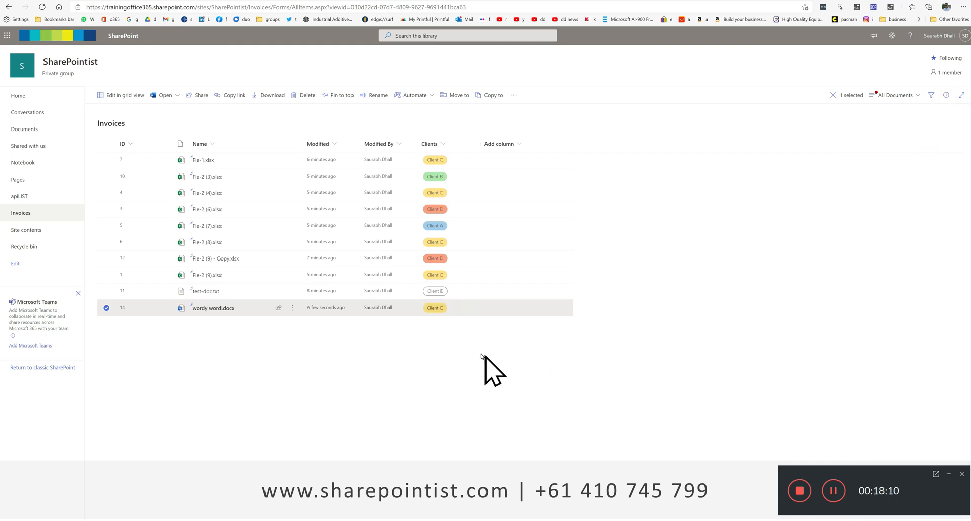
{"action": "left_click", "coordinate": [284, 382]}
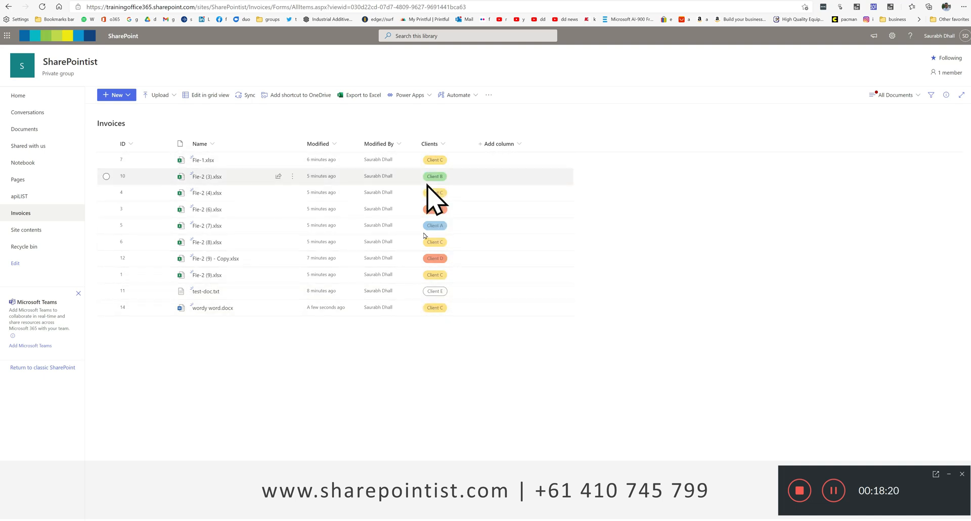
Search the Invoices library for "client d", and return to the full Invoices document list
{"action": "left_click", "coordinate": [420, 37]}
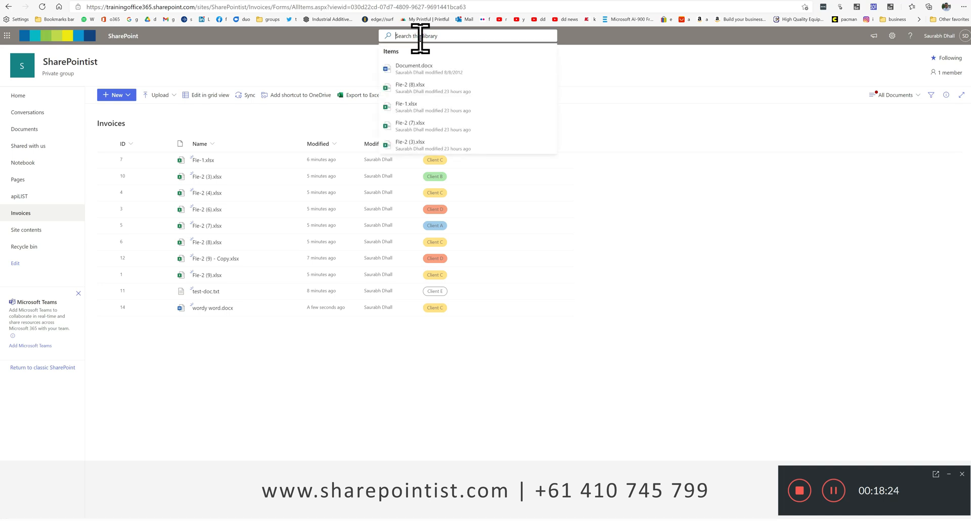
{"action": "type", "text": "client d"}
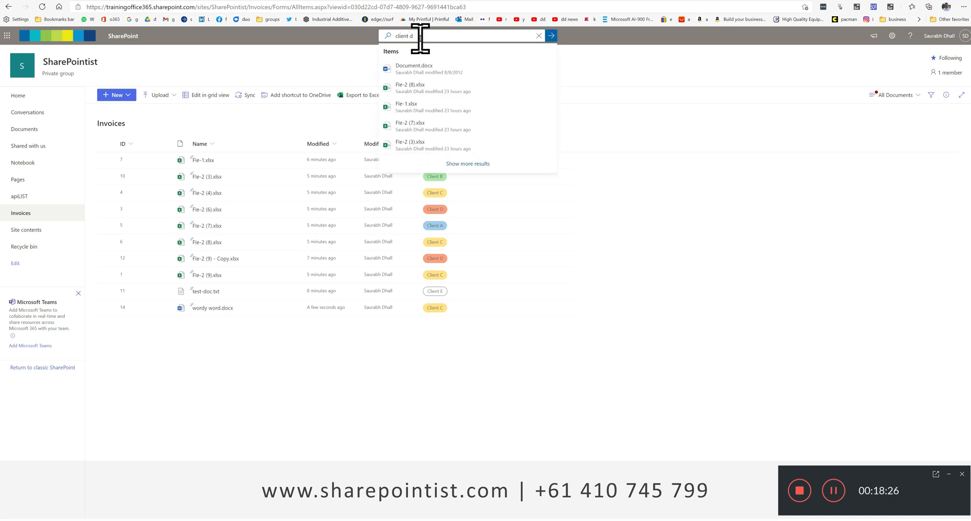
{"action": "key", "text": "Return"}
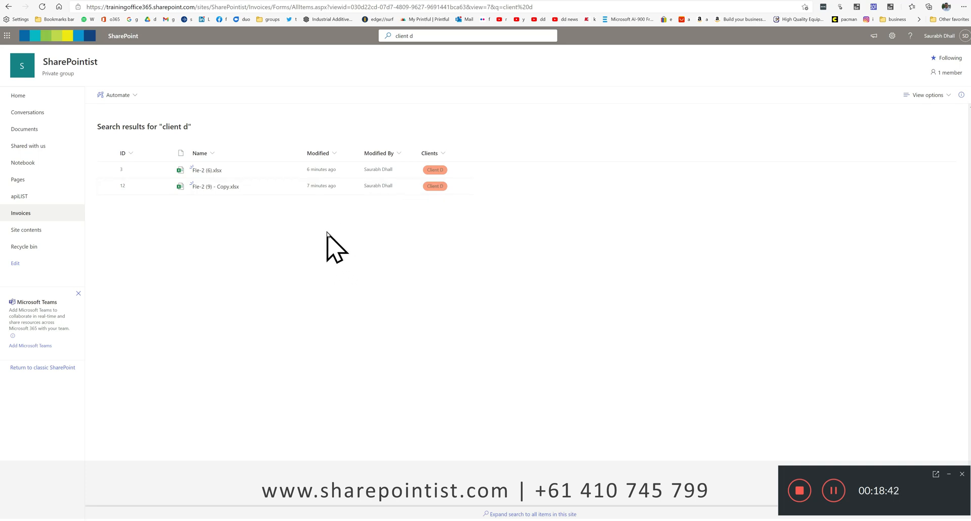
{"action": "left_click", "coordinate": [20, 213]}
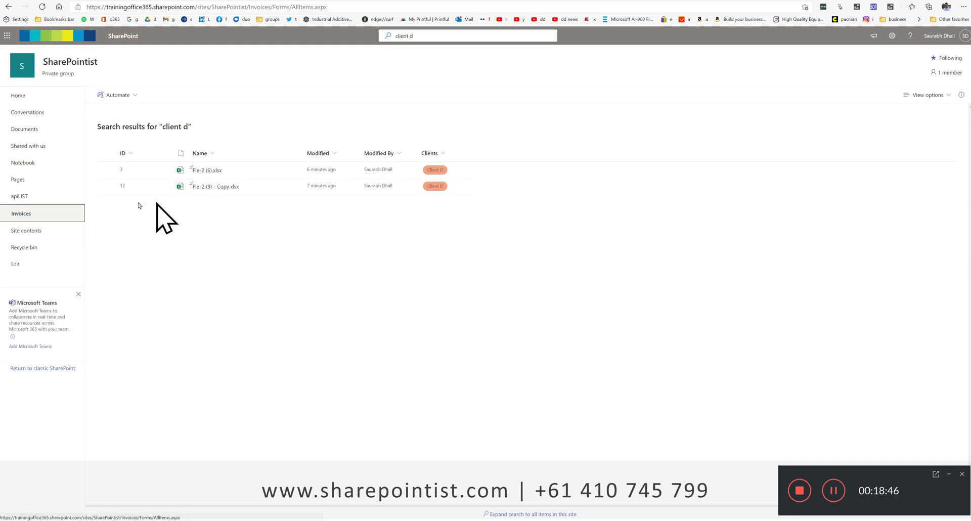
{"action": "left_click", "coordinate": [33, 213]}
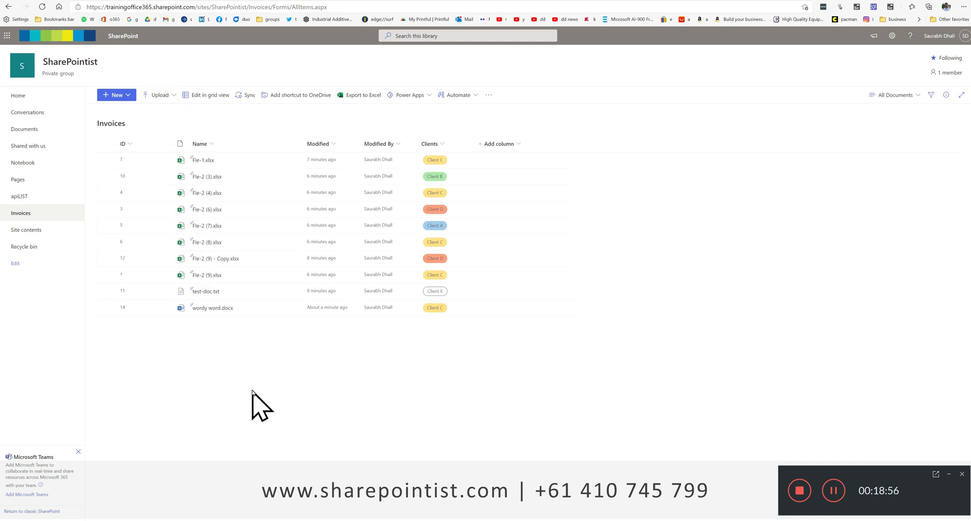
{"action": "left_click", "coordinate": [161, 95]}
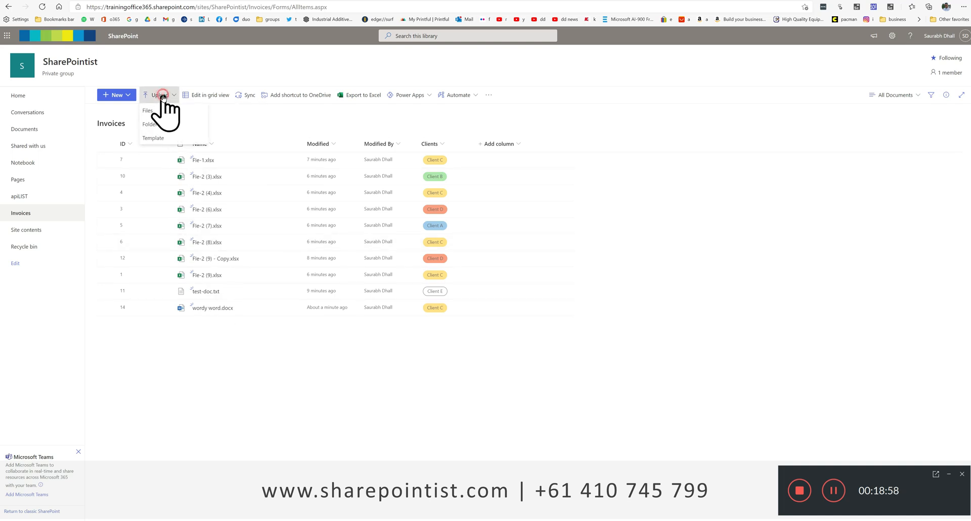
{"action": "left_click", "coordinate": [174, 126]}
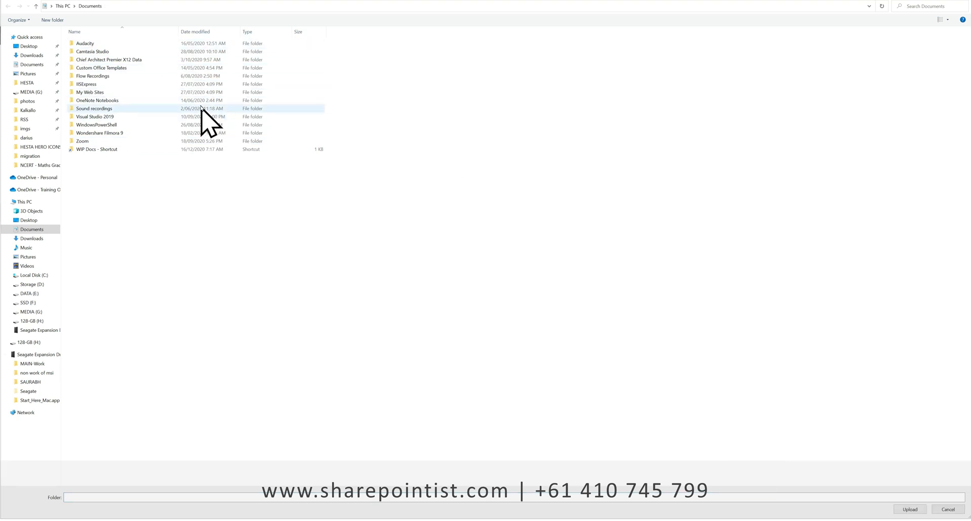
{"action": "left_click", "coordinate": [947, 509]}
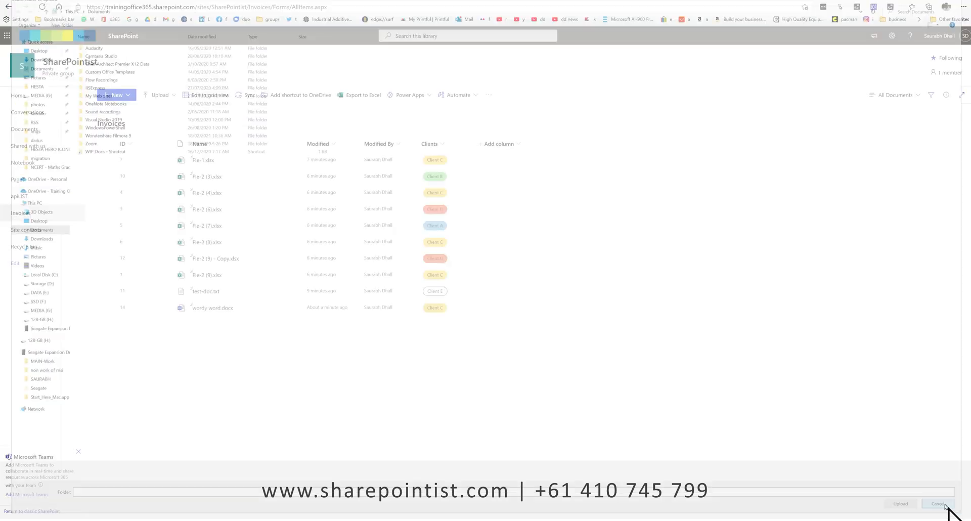
Create a folder named "folder one" in the Invoices library
{"action": "left_click", "coordinate": [110, 96]}
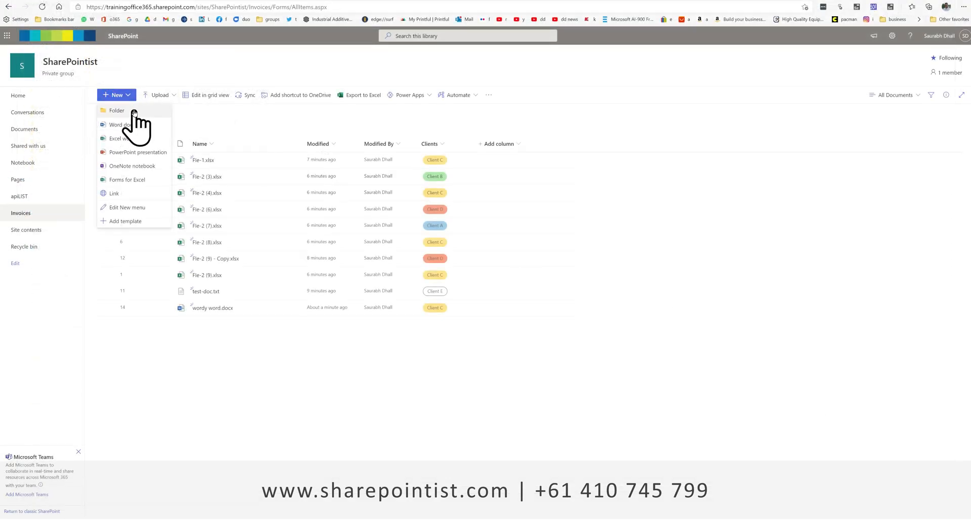
{"action": "left_click", "coordinate": [117, 110]}
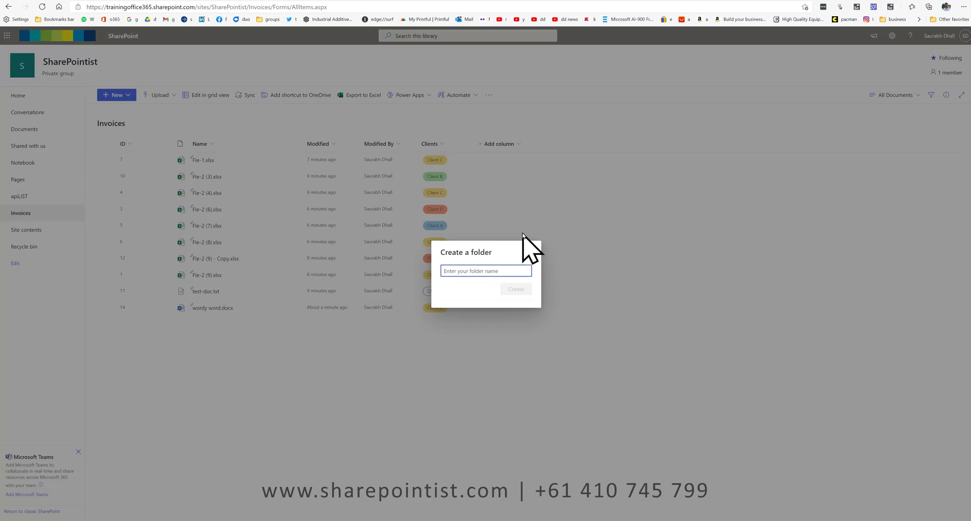
{"action": "type", "text": "folder one"}
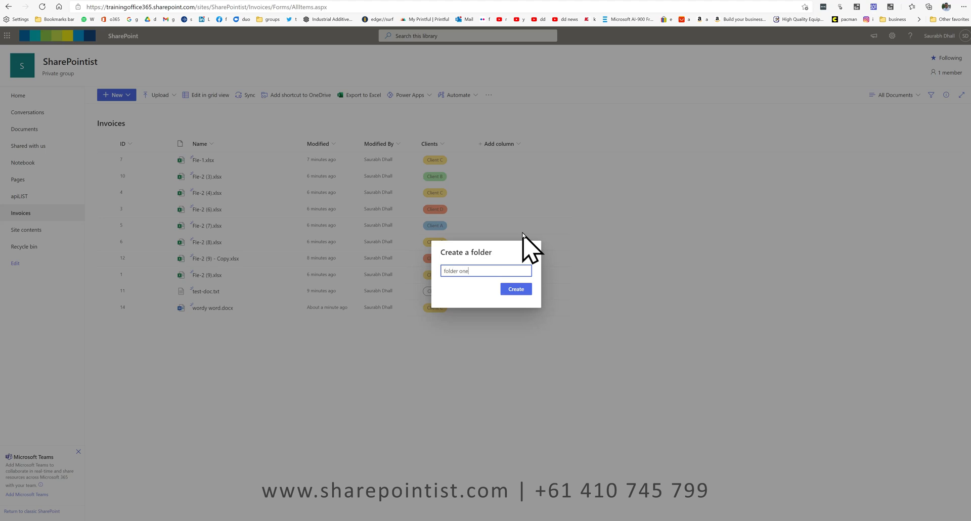
{"action": "key", "text": "Return"}
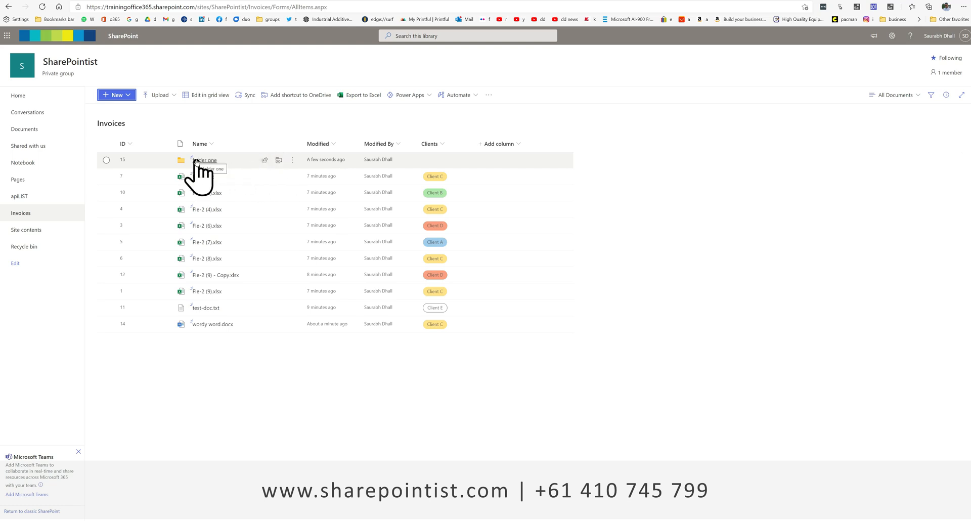
{"action": "left_click", "coordinate": [265, 160]}
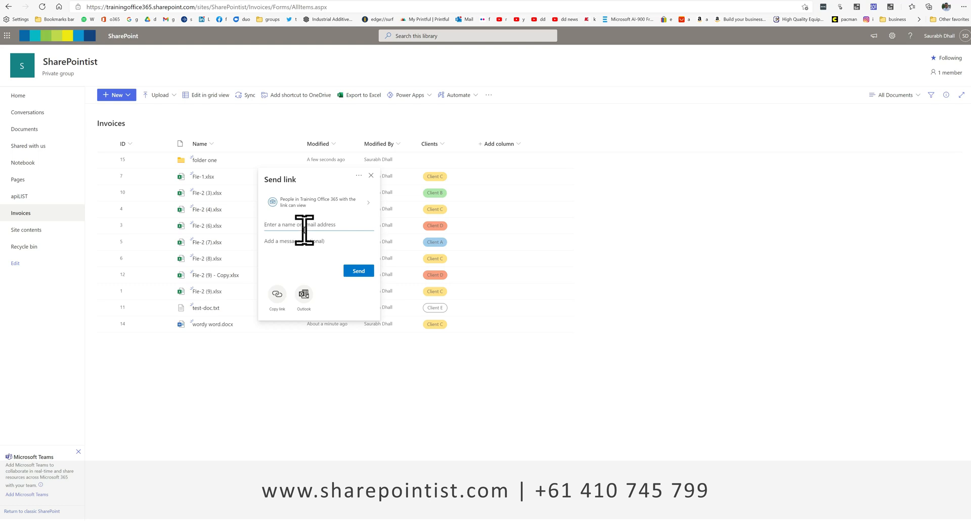
{"action": "left_click", "coordinate": [304, 226]}
{"action": "type", "text": "donald"}
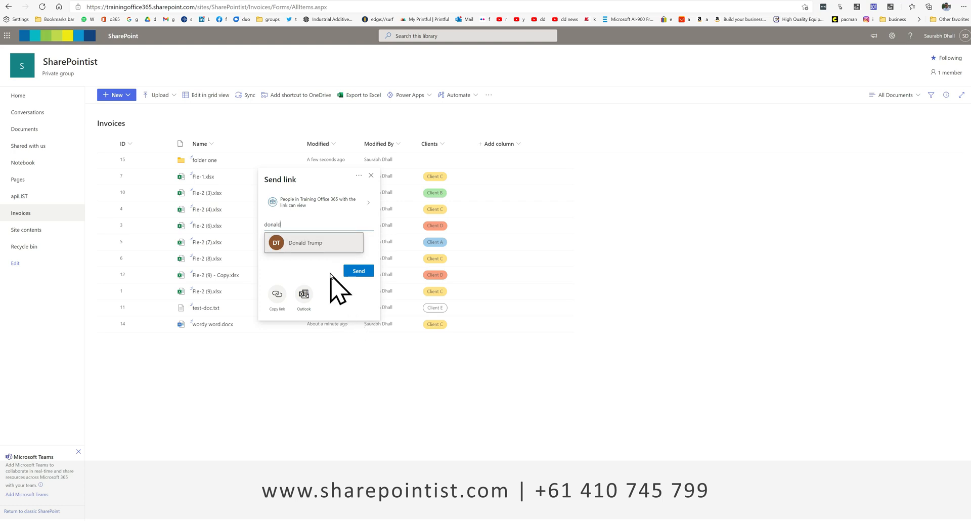
{"action": "left_click", "coordinate": [346, 252]}
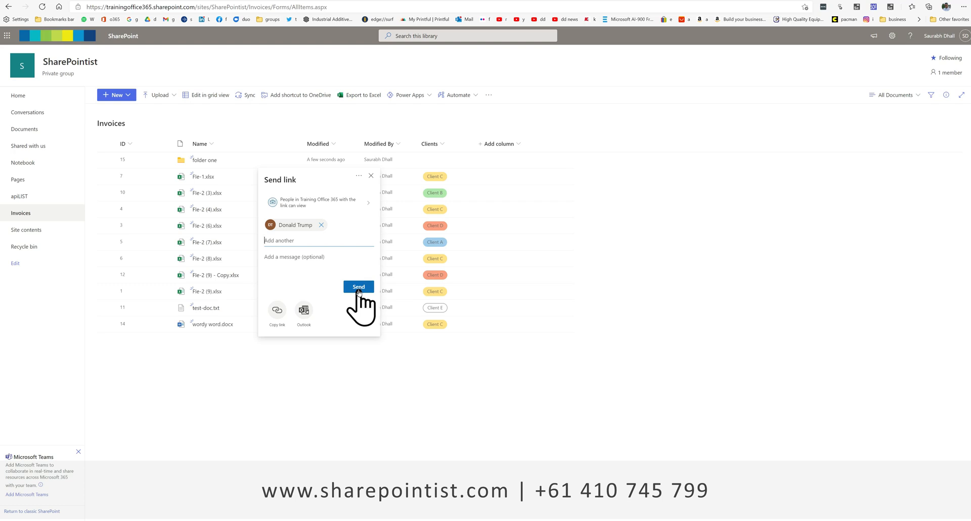
{"action": "left_click", "coordinate": [321, 226]}
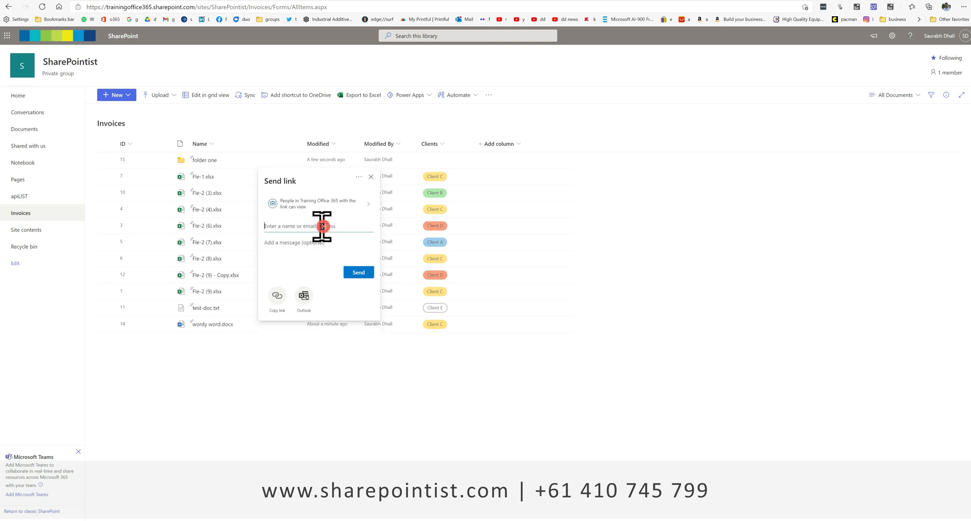
{"action": "left_click", "coordinate": [372, 177]}
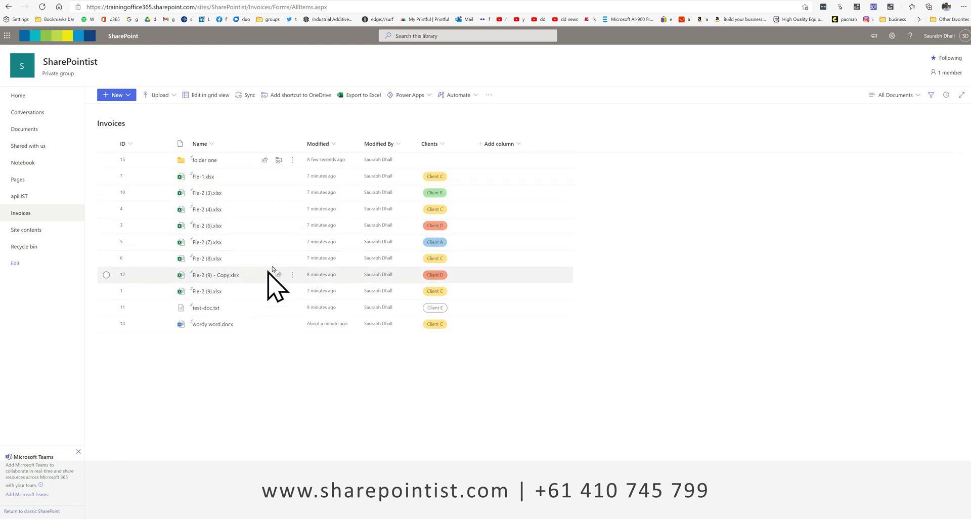
Send Mila Kunis a view link to Fle-2 (4).xlsx in the Invoices library and dismiss the confirmation
{"action": "left_click", "coordinate": [289, 209]}
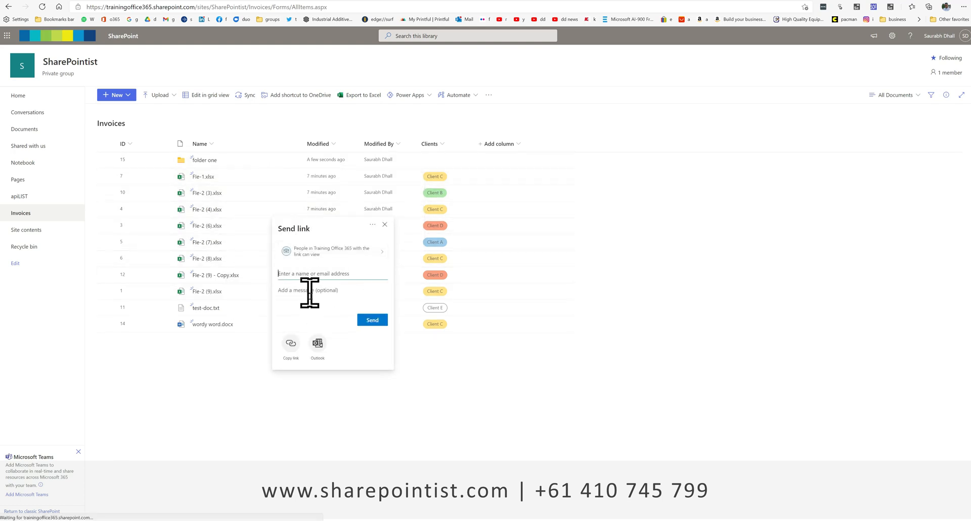
{"action": "type", "text": "mila"}
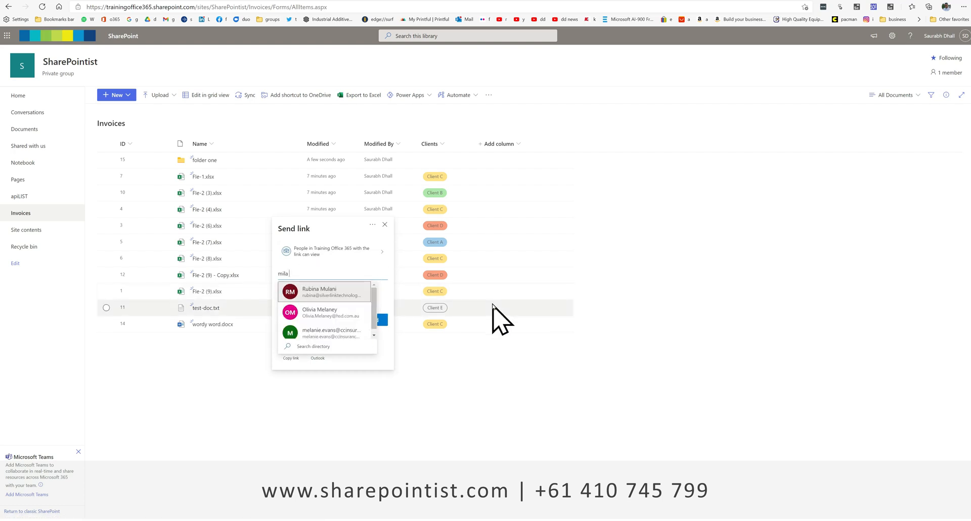
{"action": "type", "text": " ku"}
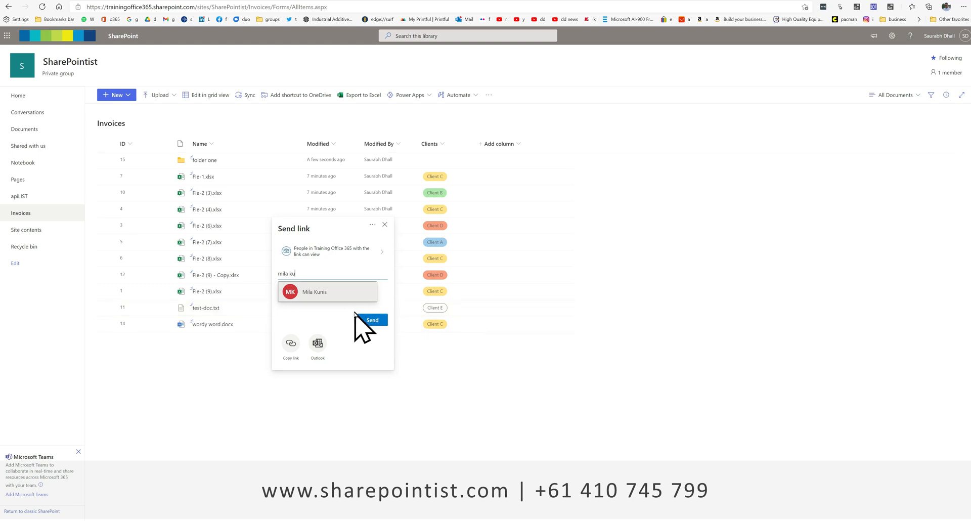
{"action": "left_click", "coordinate": [335, 295]}
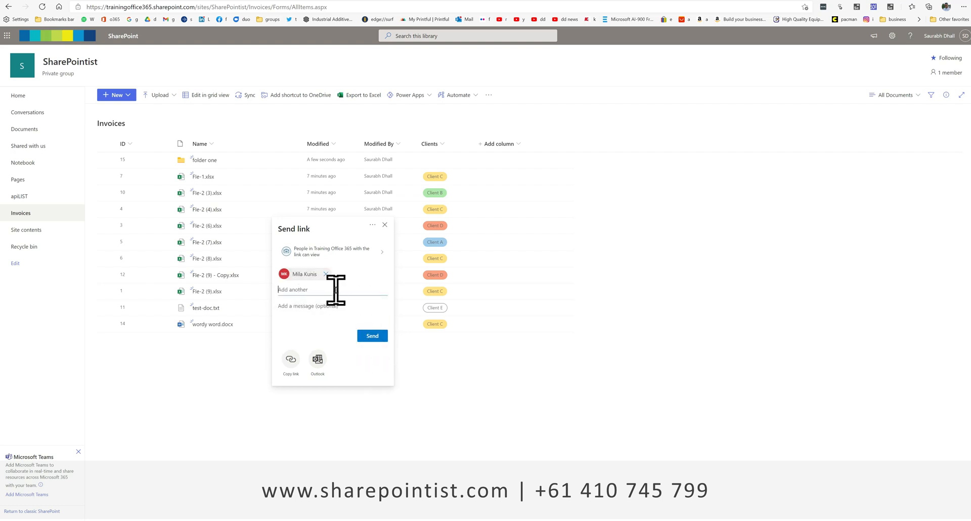
{"action": "left_click", "coordinate": [378, 338]}
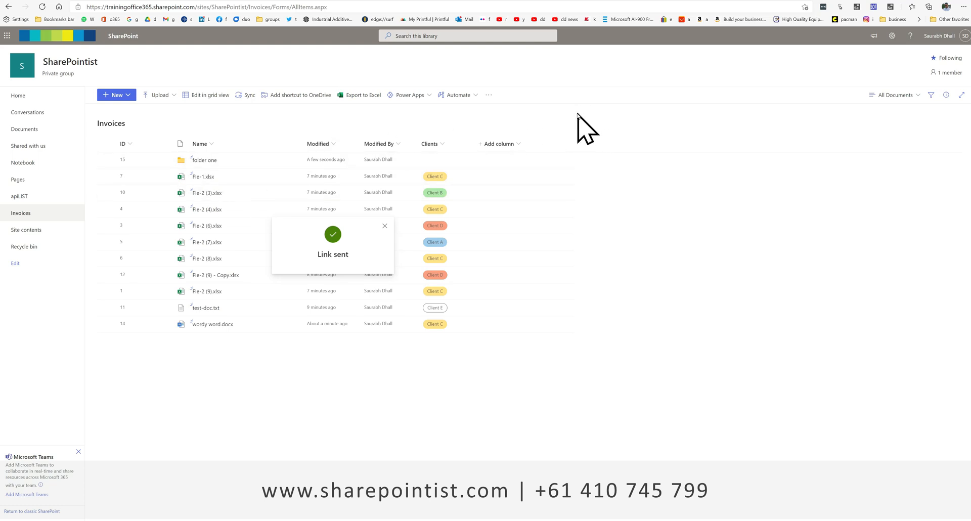
{"action": "left_click", "coordinate": [896, 0]}
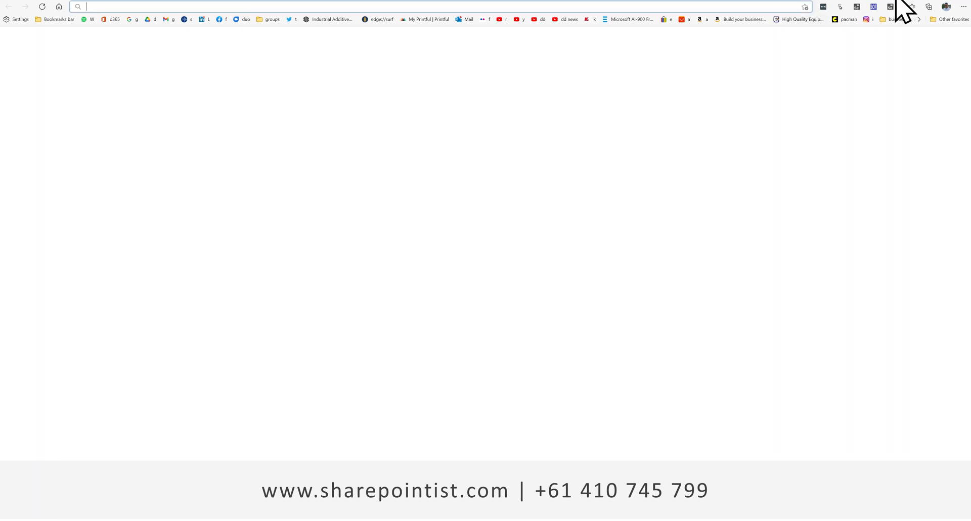
{"action": "left_click", "coordinate": [859, 0]}
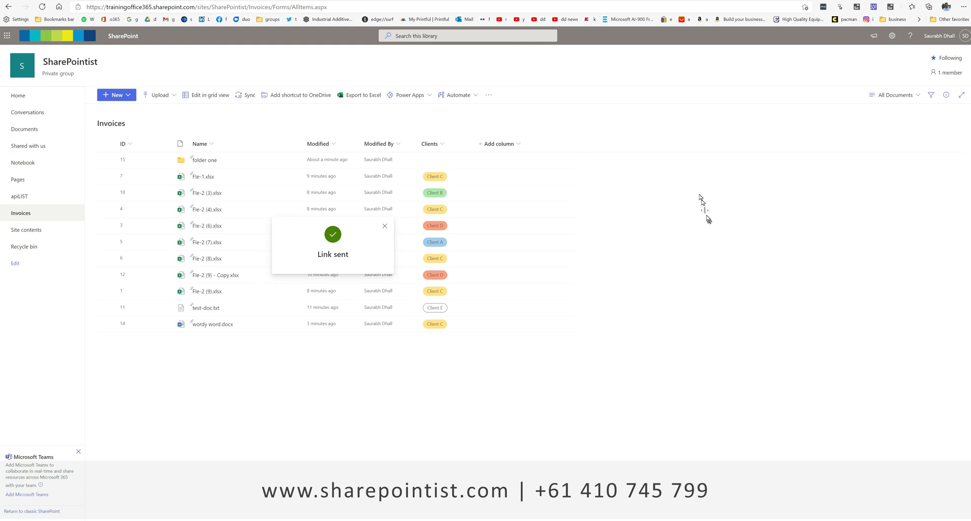
{"action": "left_click", "coordinate": [385, 227]}
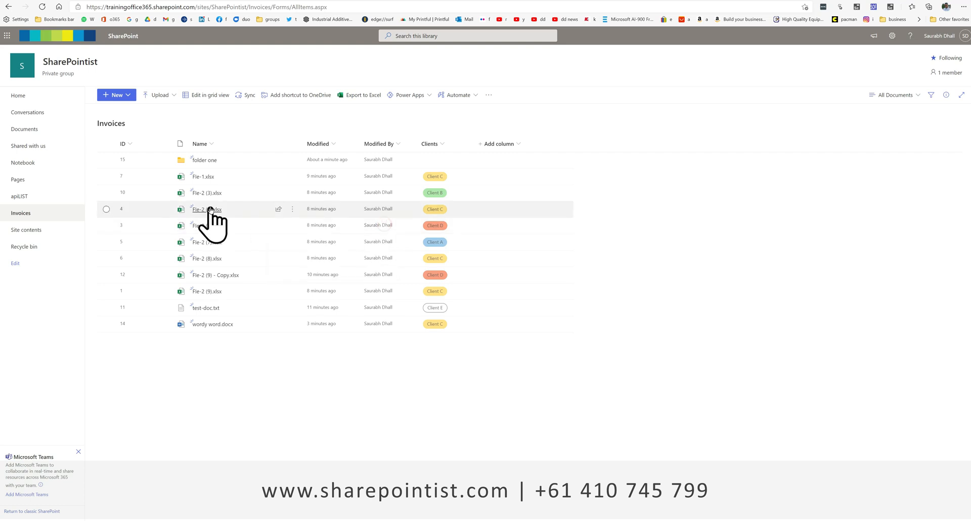
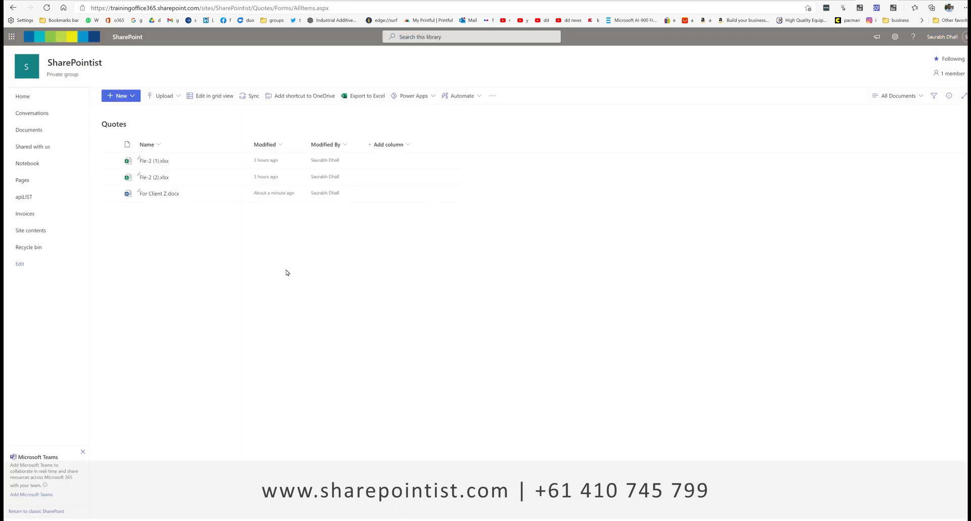
Refresh the Quotes library page
{"action": "right_click", "coordinate": [284, 270]}
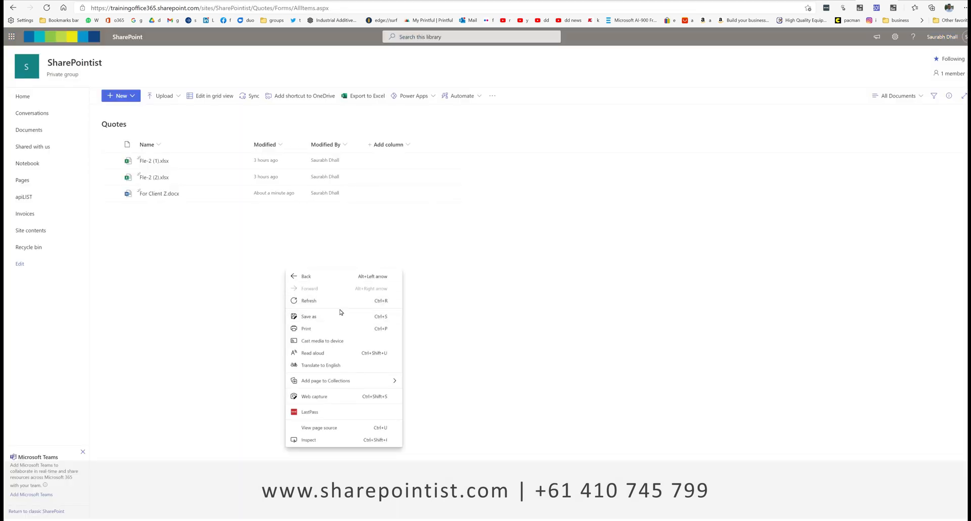
{"action": "left_click", "coordinate": [337, 301]}
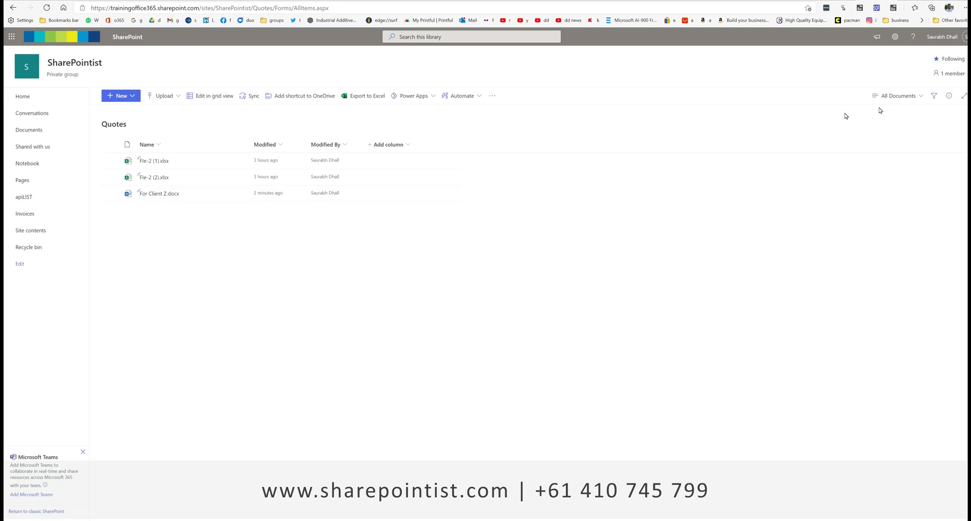
Add the Version column to the All Documents view of the Quotes library and save the view
{"action": "left_click", "coordinate": [899, 96]}
{"action": "left_click", "coordinate": [899, 195]}
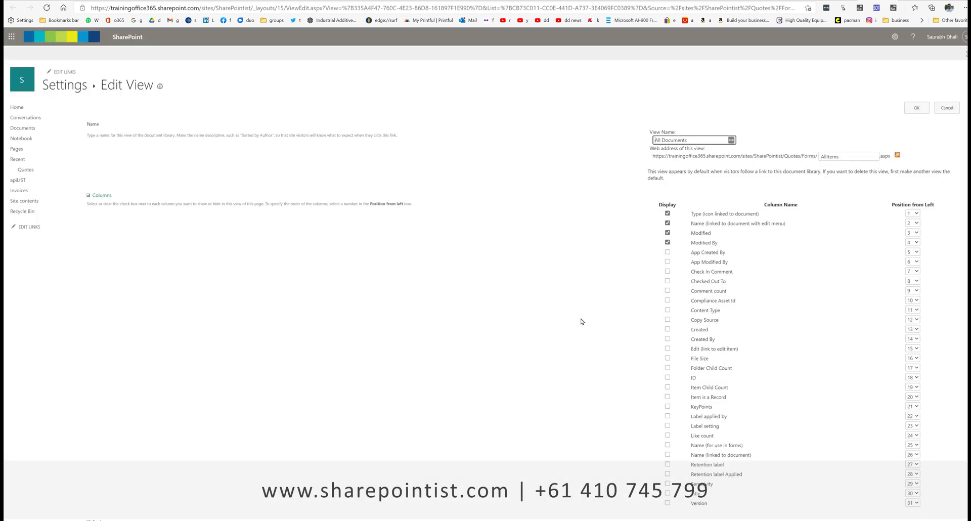
{"action": "scroll", "coordinate": [581, 320], "scroll_direction": "down", "scroll_amount": 4}
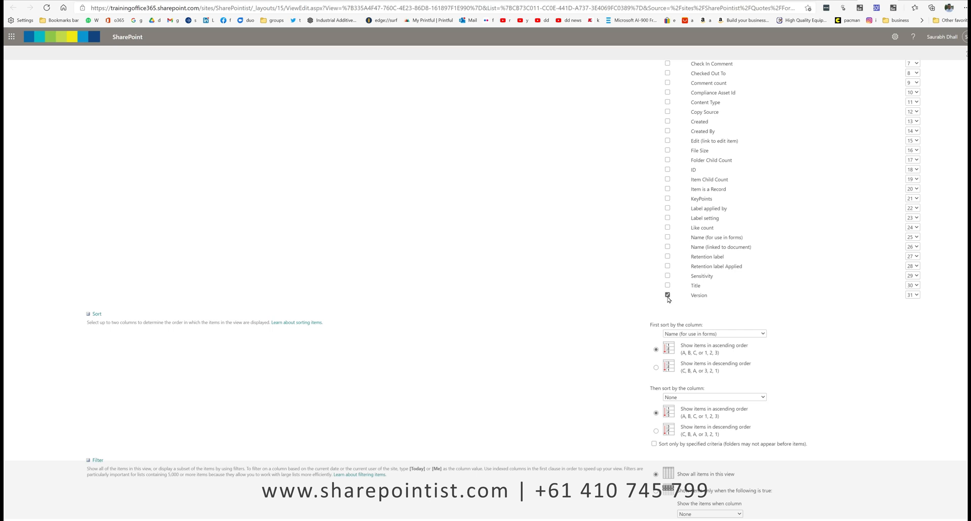
{"action": "scroll", "coordinate": [668, 299], "scroll_direction": "up", "scroll_amount": 4}
{"action": "scroll", "coordinate": [667, 300], "scroll_direction": "down", "scroll_amount": 3}
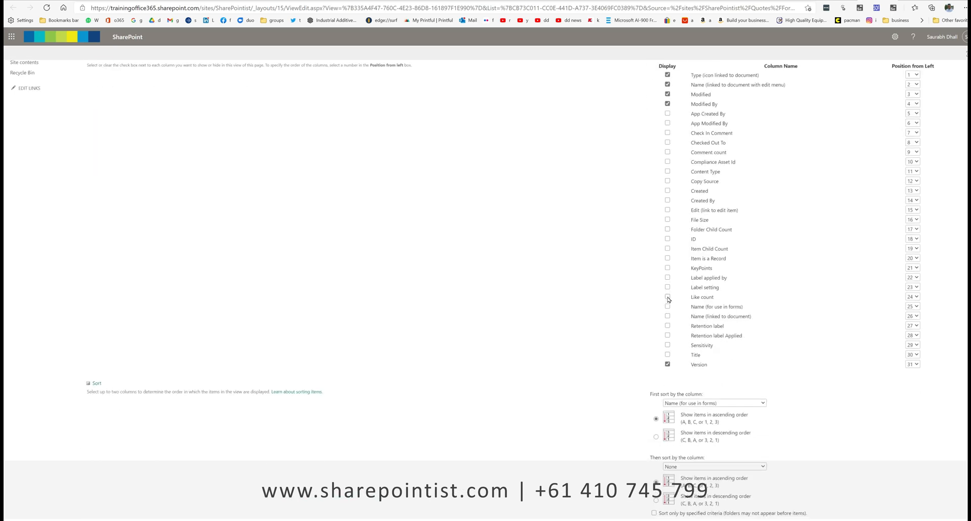
{"action": "scroll", "coordinate": [668, 299], "scroll_direction": "up", "scroll_amount": 3}
{"action": "scroll", "coordinate": [668, 303], "scroll_direction": "down", "scroll_amount": 3}
{"action": "scroll", "coordinate": [761, 297], "scroll_direction": "up", "scroll_amount": 3}
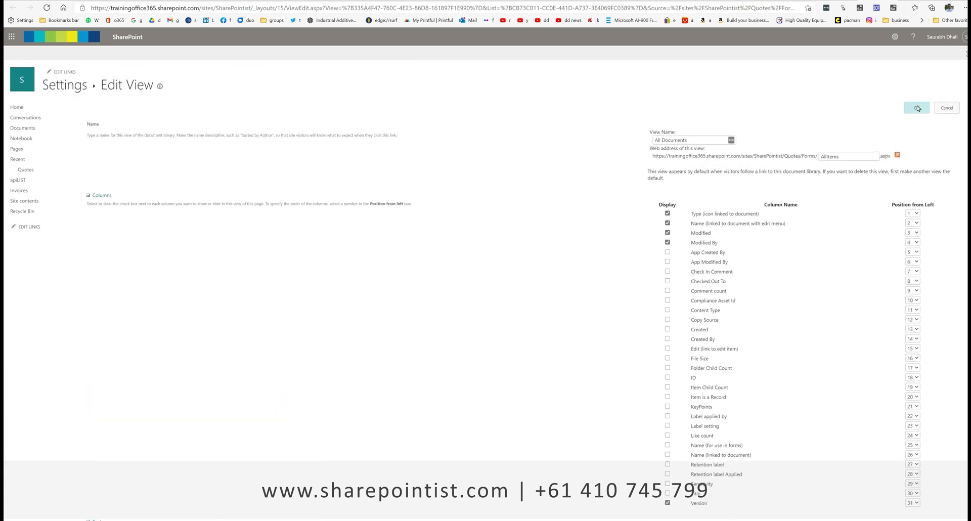
{"action": "left_click", "coordinate": [917, 108]}
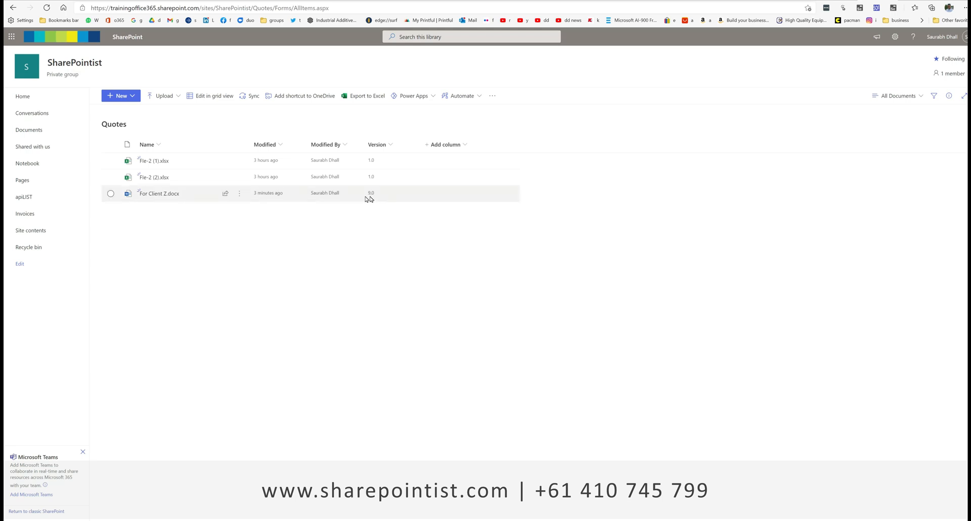
Add the line "Okay this is final what say?" below the existing text in For Client Z.docx and close the document
{"action": "left_click", "coordinate": [169, 194]}
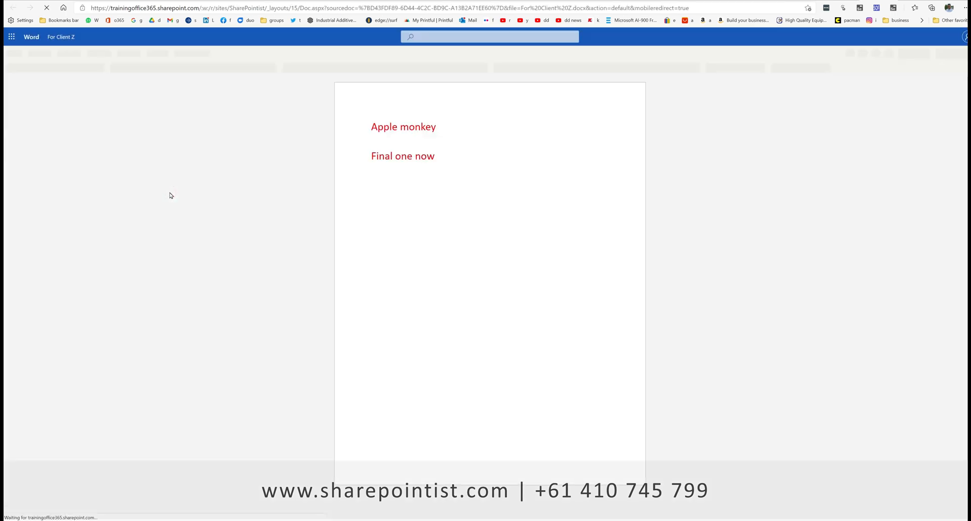
{"action": "left_click", "coordinate": [453, 158]}
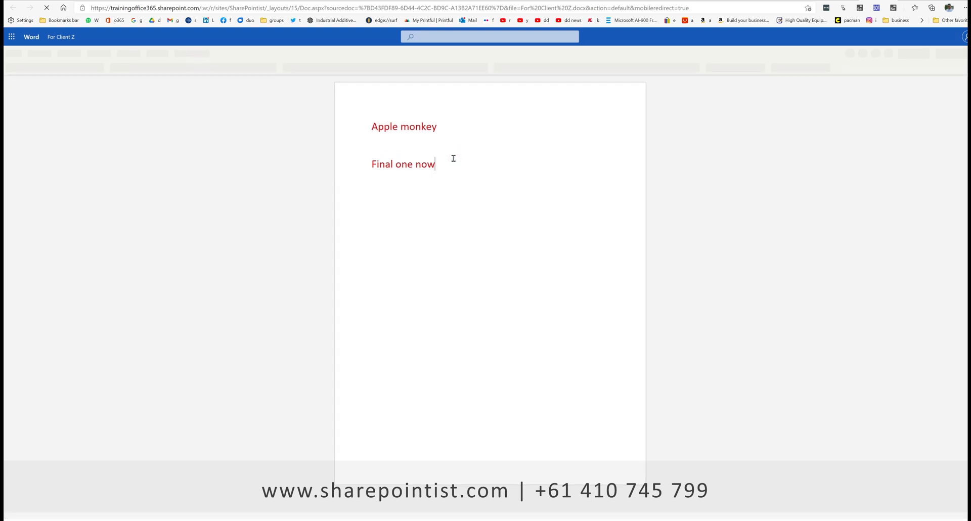
{"action": "key", "text": "Return"}
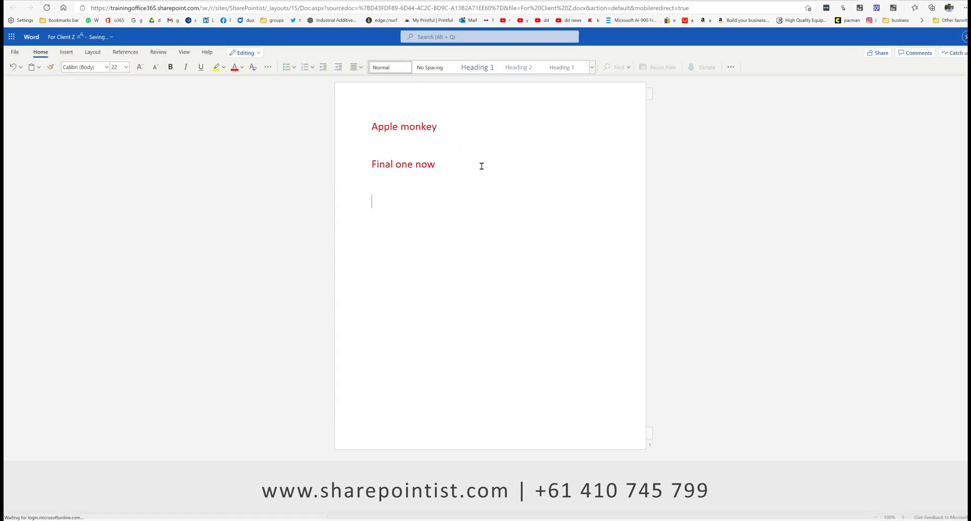
{"action": "type", "text": "Okay this"}
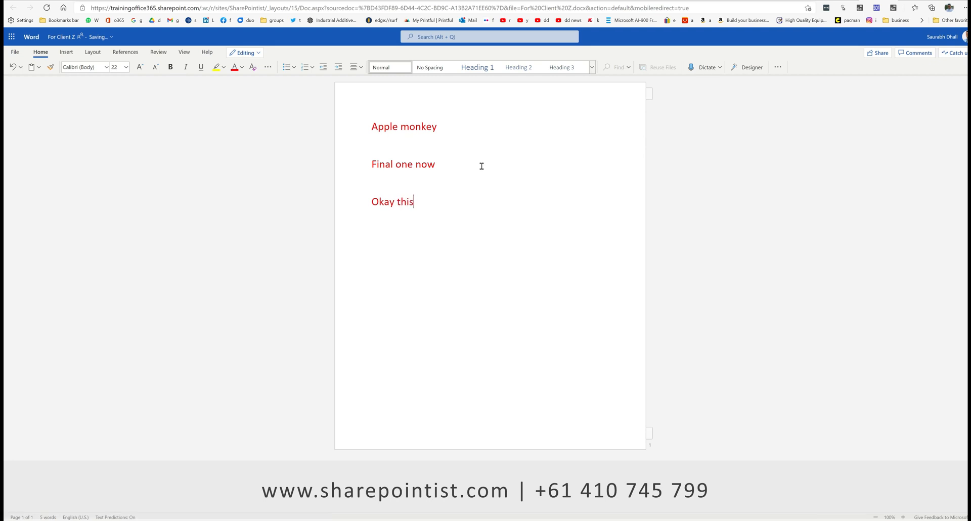
{"action": "type", "text": " is final what say?>"}
{"action": "key", "text": "BackSpace"}
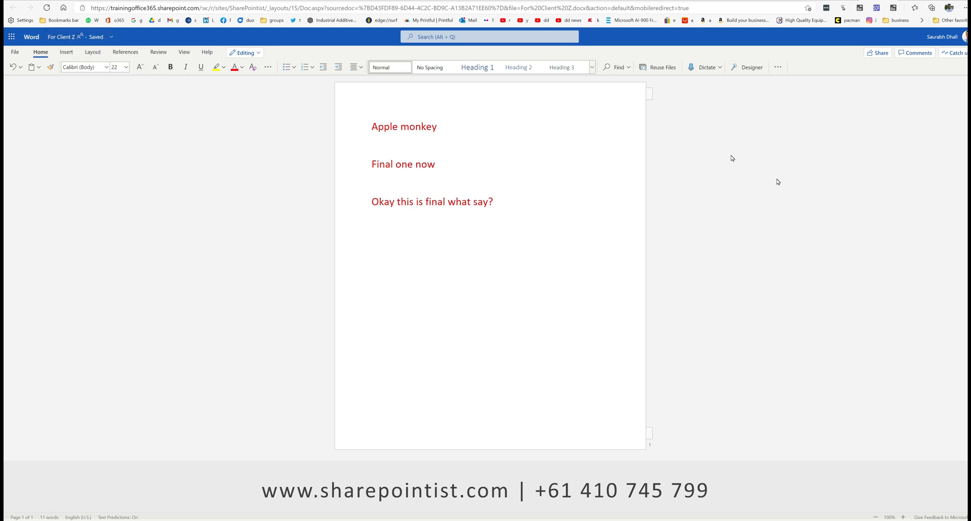
{"action": "left_click", "coordinate": [892, 1]}
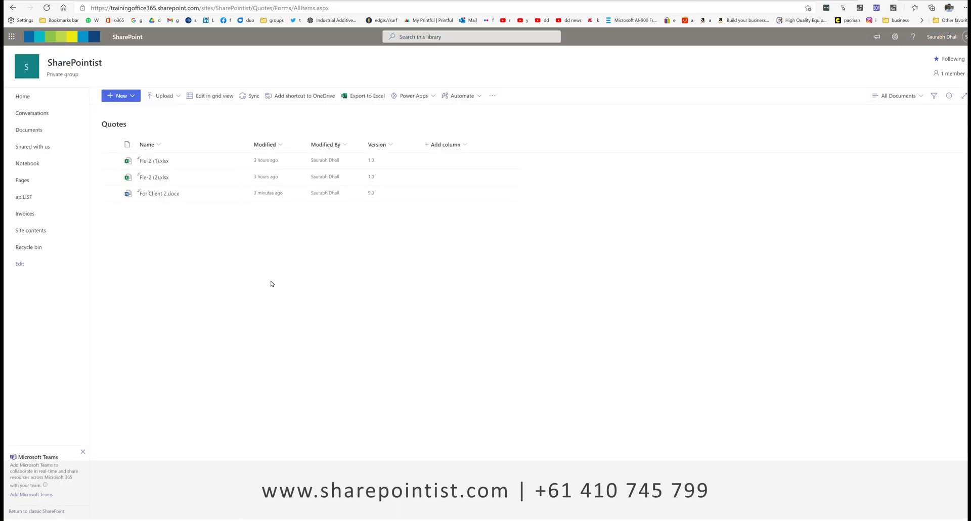
Restore version 9.0 of For Client Z.docx from its version history in the Quotes library and close the history
{"action": "key", "text": "ctrl+plus"}
{"action": "key", "text": "ctrl+plus"}
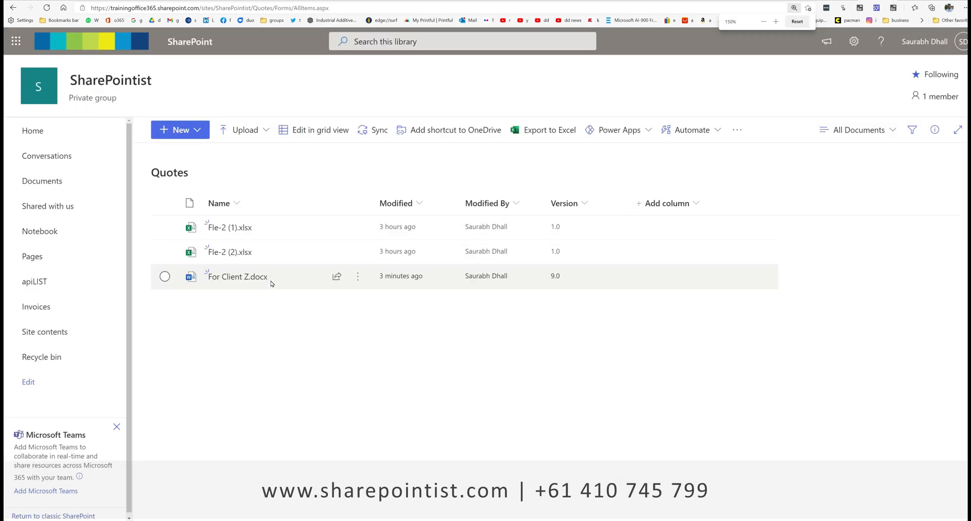
{"action": "key", "text": "ctrl+plus"}
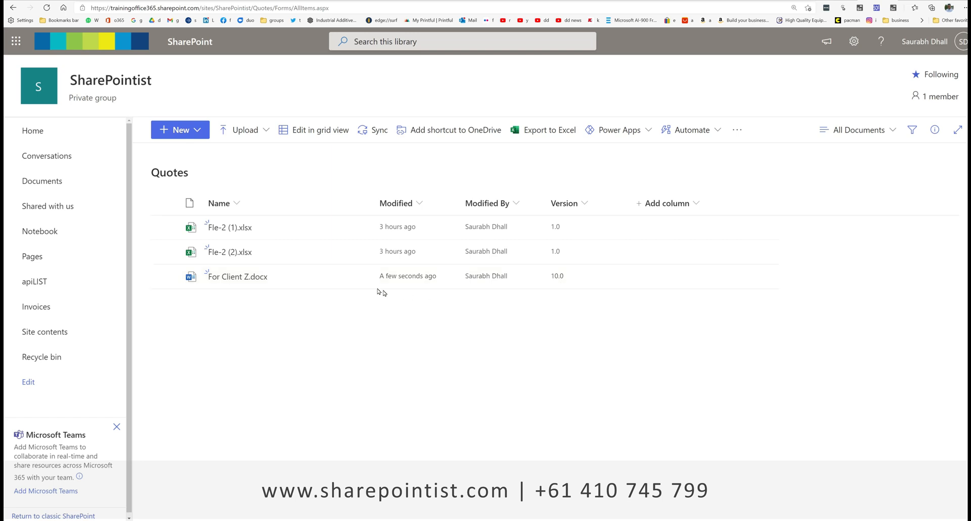
{"action": "mouse_move", "coordinate": [360, 279]}
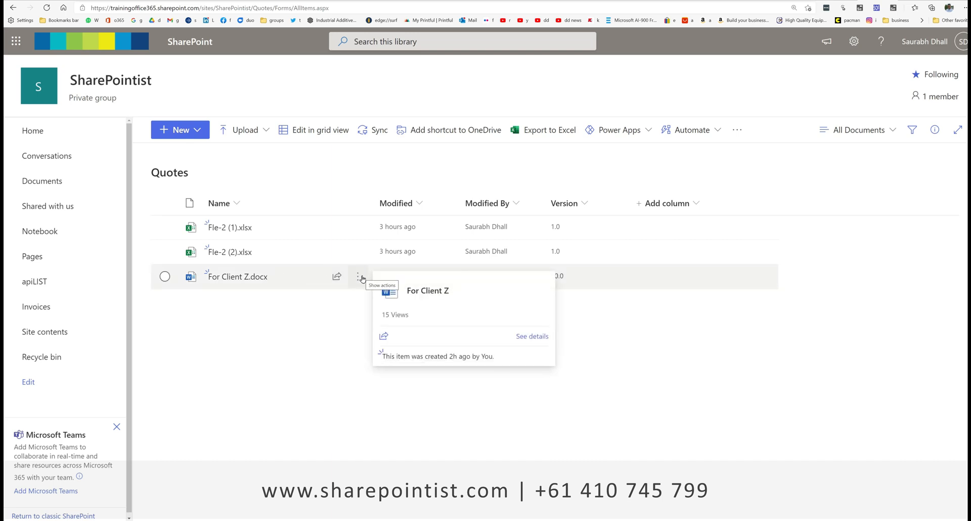
{"action": "left_click", "coordinate": [362, 278]}
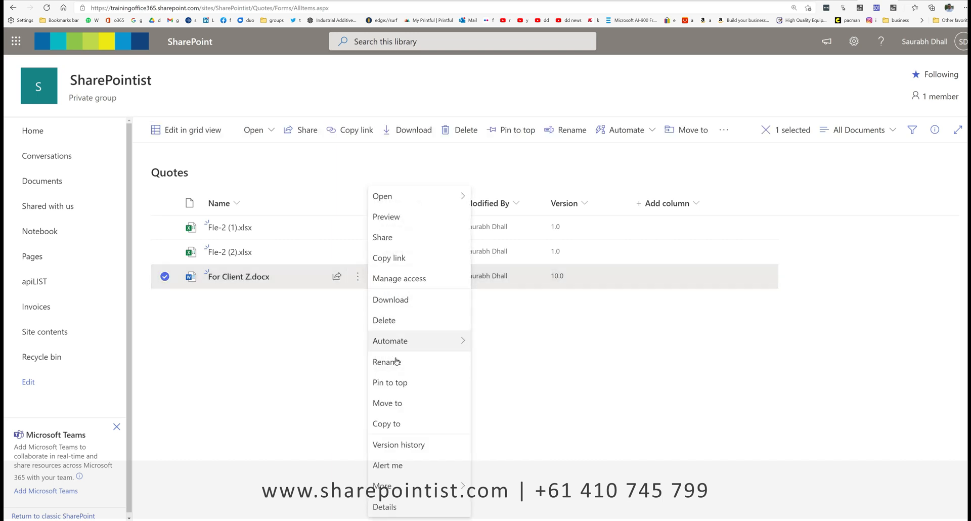
{"action": "left_click", "coordinate": [405, 443]}
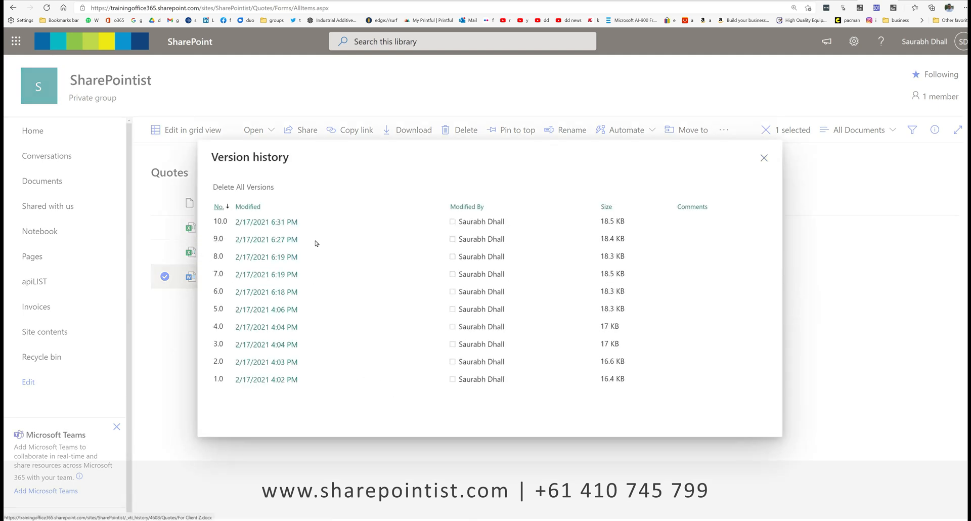
{"action": "left_click", "coordinate": [309, 241]}
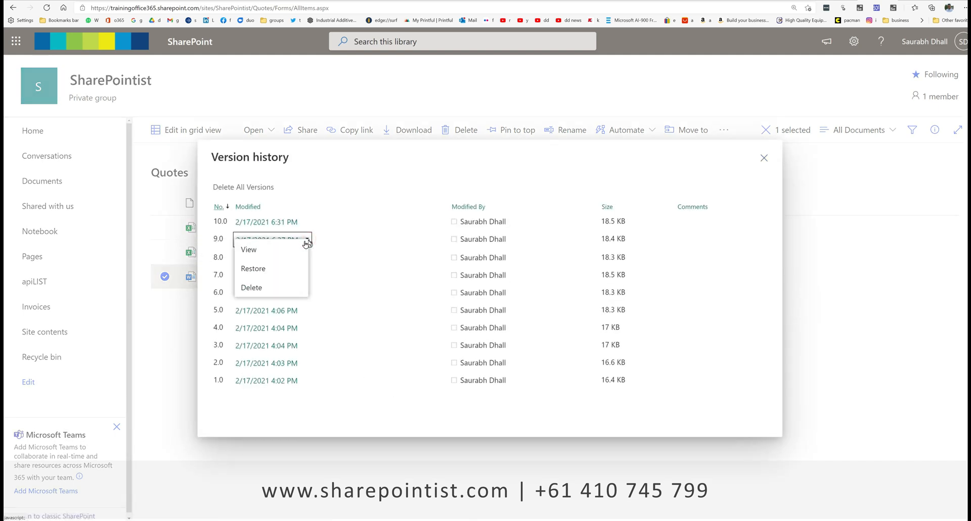
{"action": "left_click", "coordinate": [288, 273]}
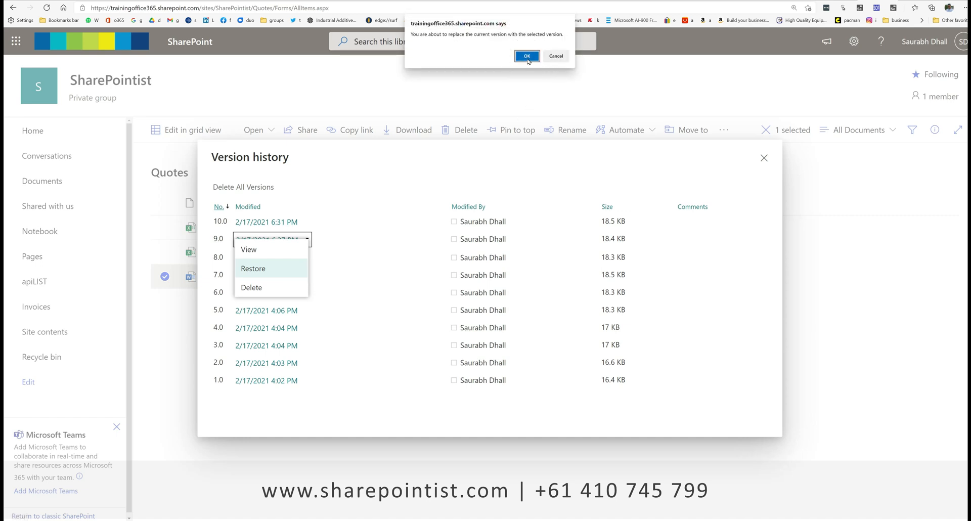
{"action": "left_click", "coordinate": [526, 57]}
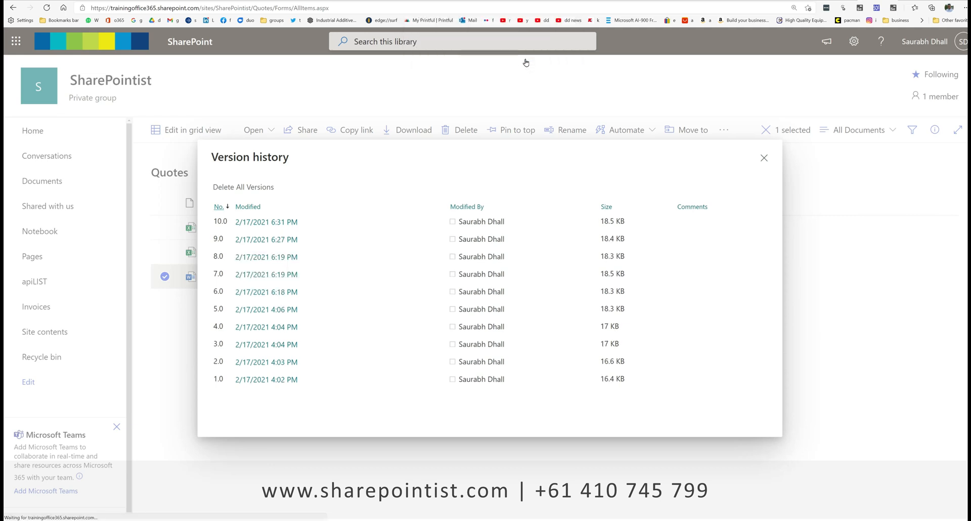
{"action": "left_click", "coordinate": [764, 158]}
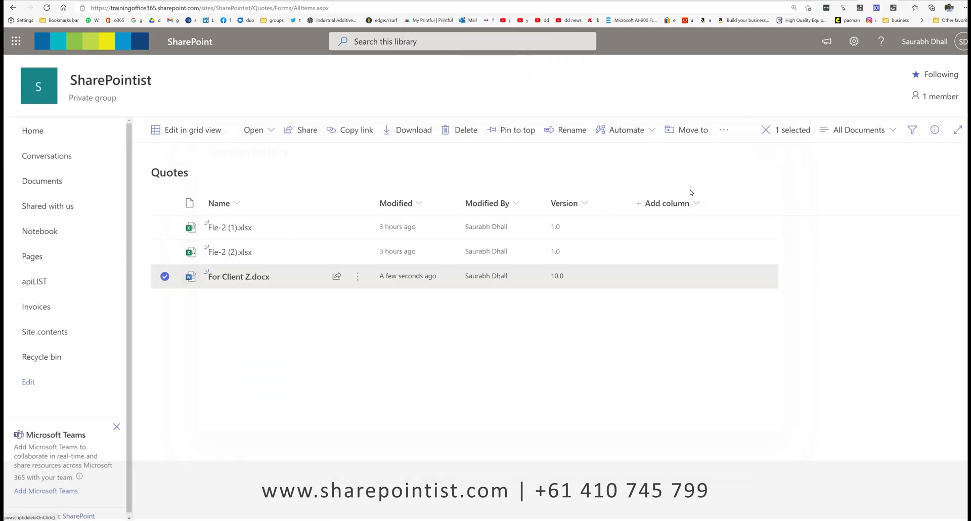
Refresh the Quotes library, open For Client Z.docx to check its restored content, and close the document
{"action": "right_click", "coordinate": [432, 322]}
{"action": "left_click", "coordinate": [451, 355]}
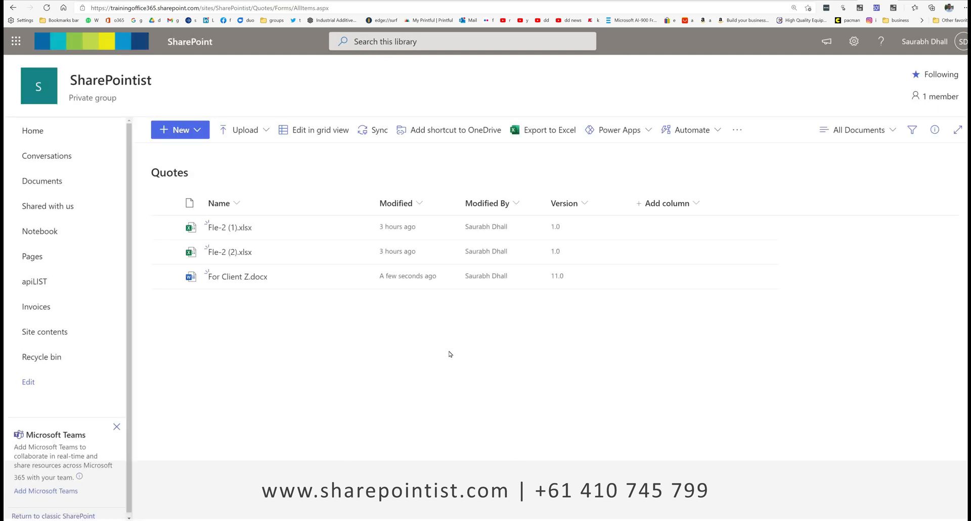
{"action": "left_click", "coordinate": [234, 278]}
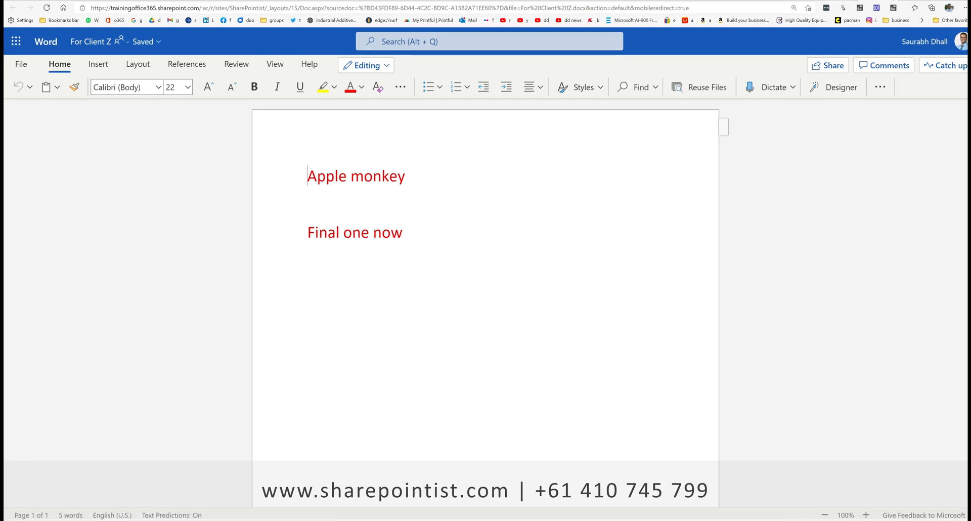
{"action": "left_click", "coordinate": [888, 0]}
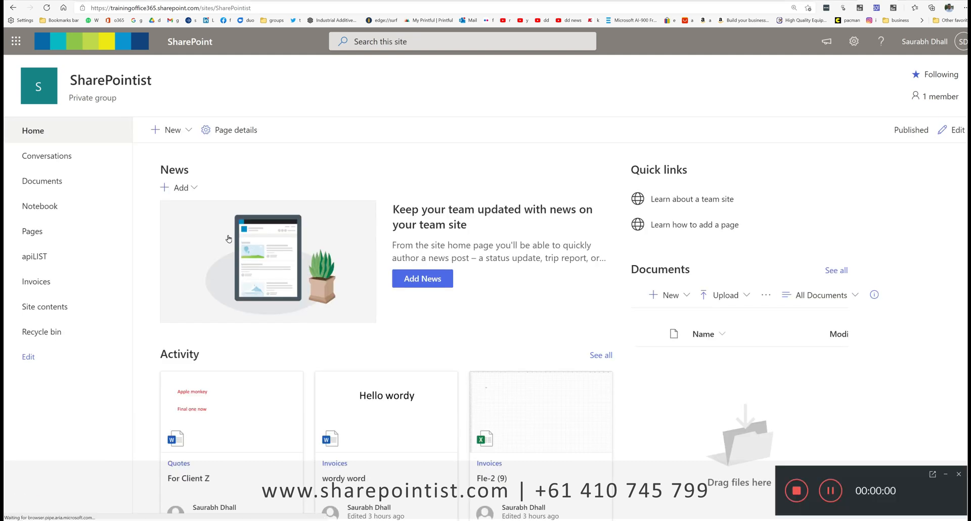
Open the Invoices library from the SharePointist site's home page
{"action": "left_click", "coordinate": [40, 279]}
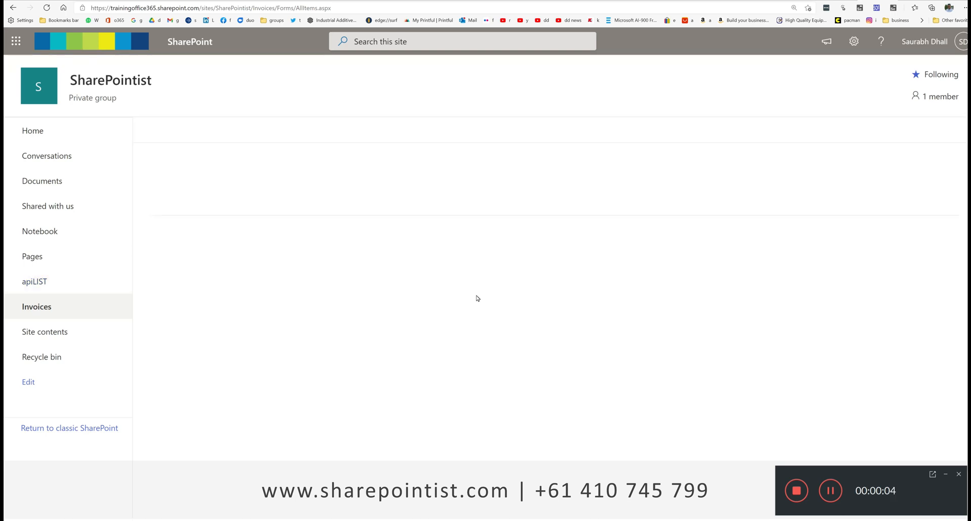